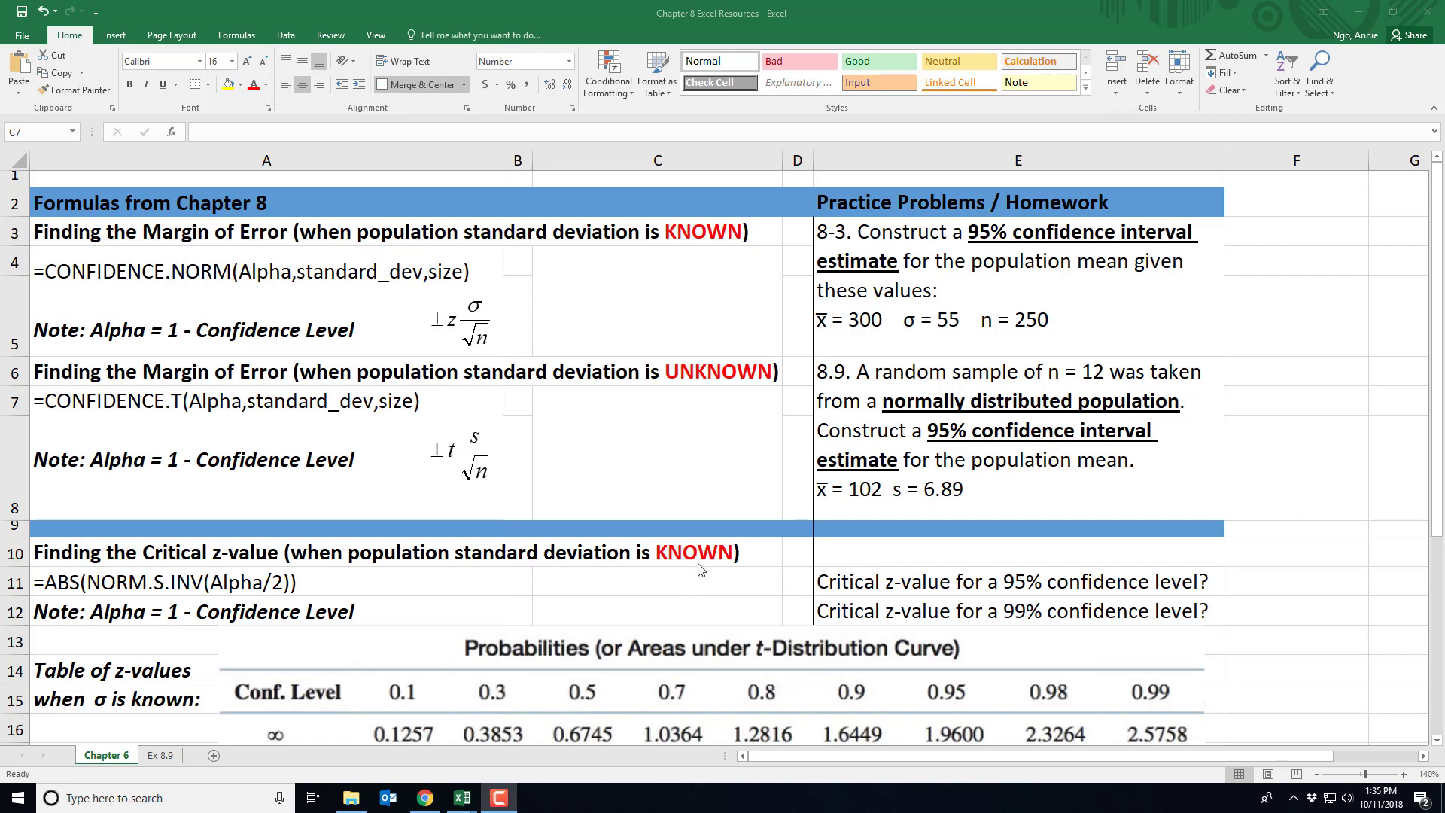
- Scroll down to rows 10–21 and select A11 to view its =ABS(NORM.S.INV(Alpha/2)) formula
scroll(703, 575, "down", 2)
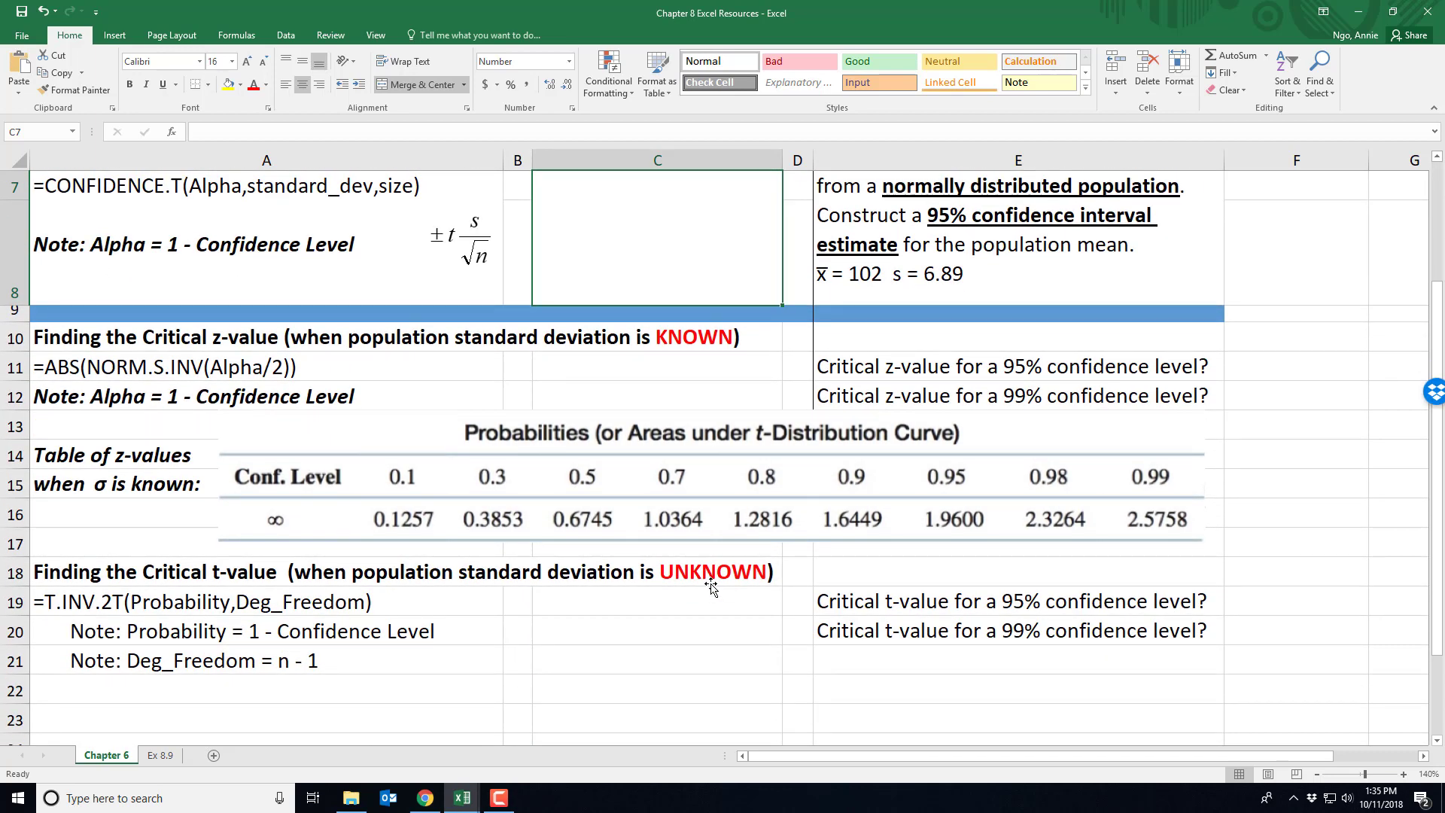
scroll(711, 587, "down", 1)
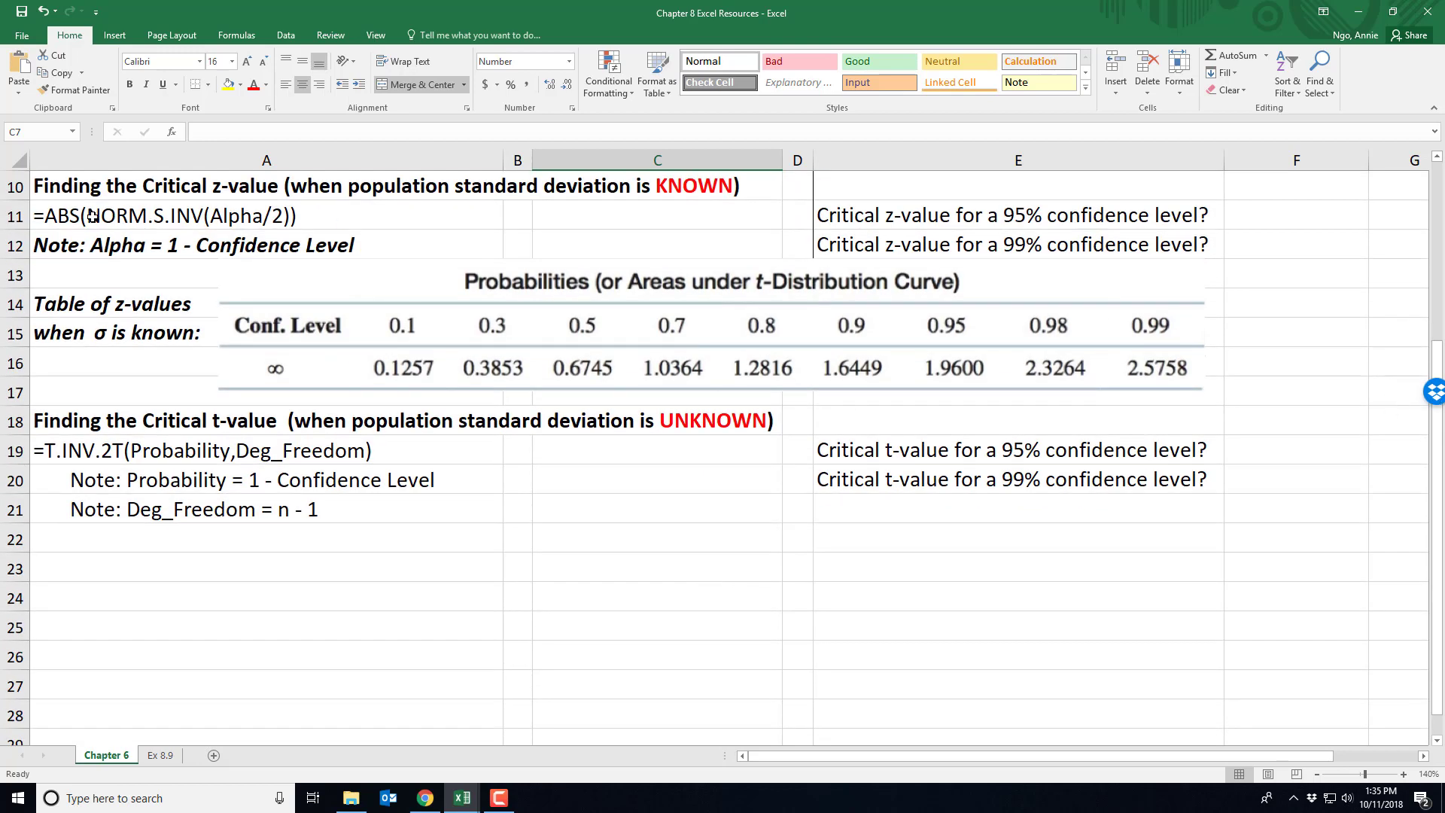
left_click(176, 219)
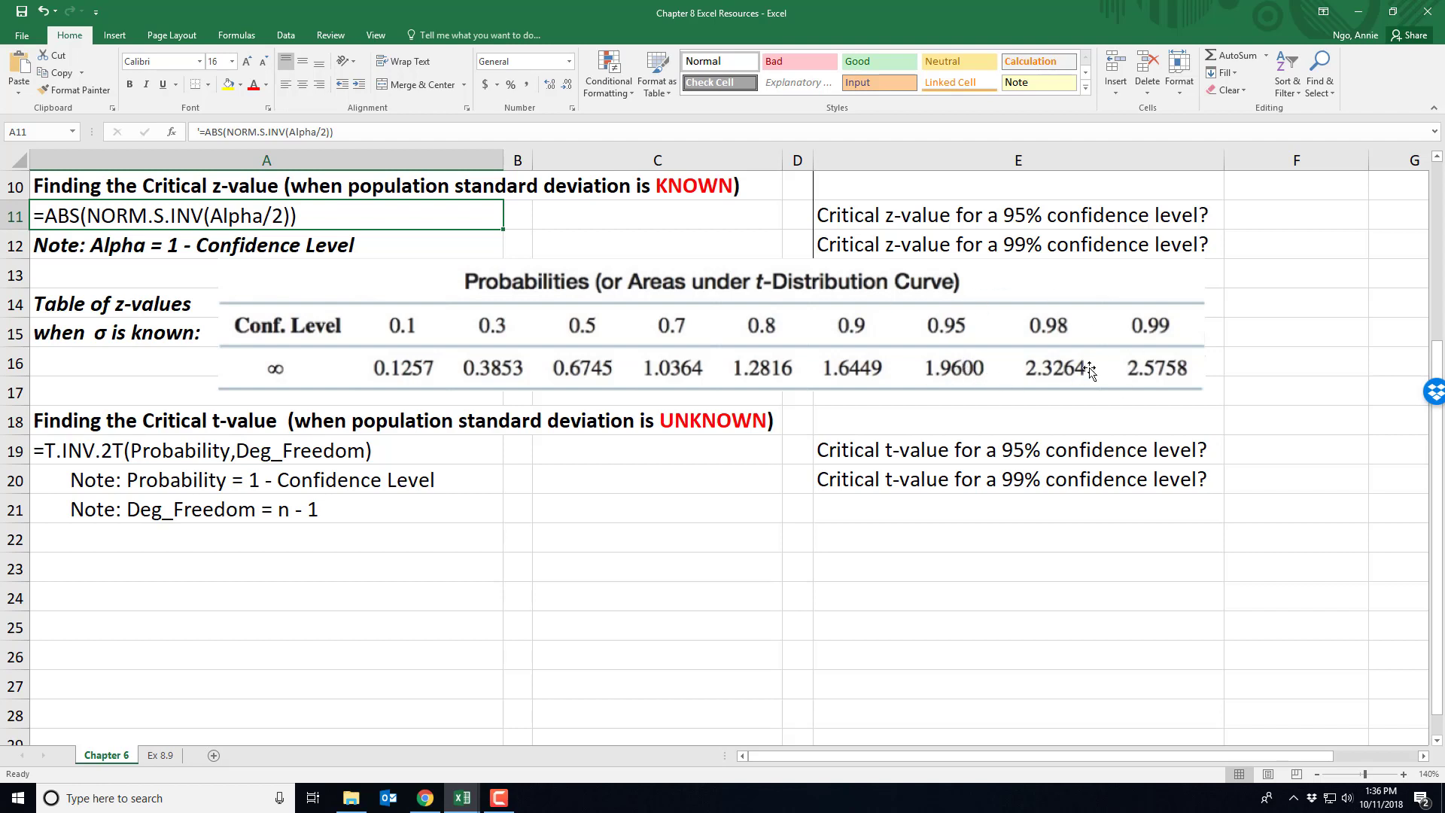
- Enter =ABS(NORM.S.INV(0.05/2)) in C11, returning 1.9600
left_click(649, 224)
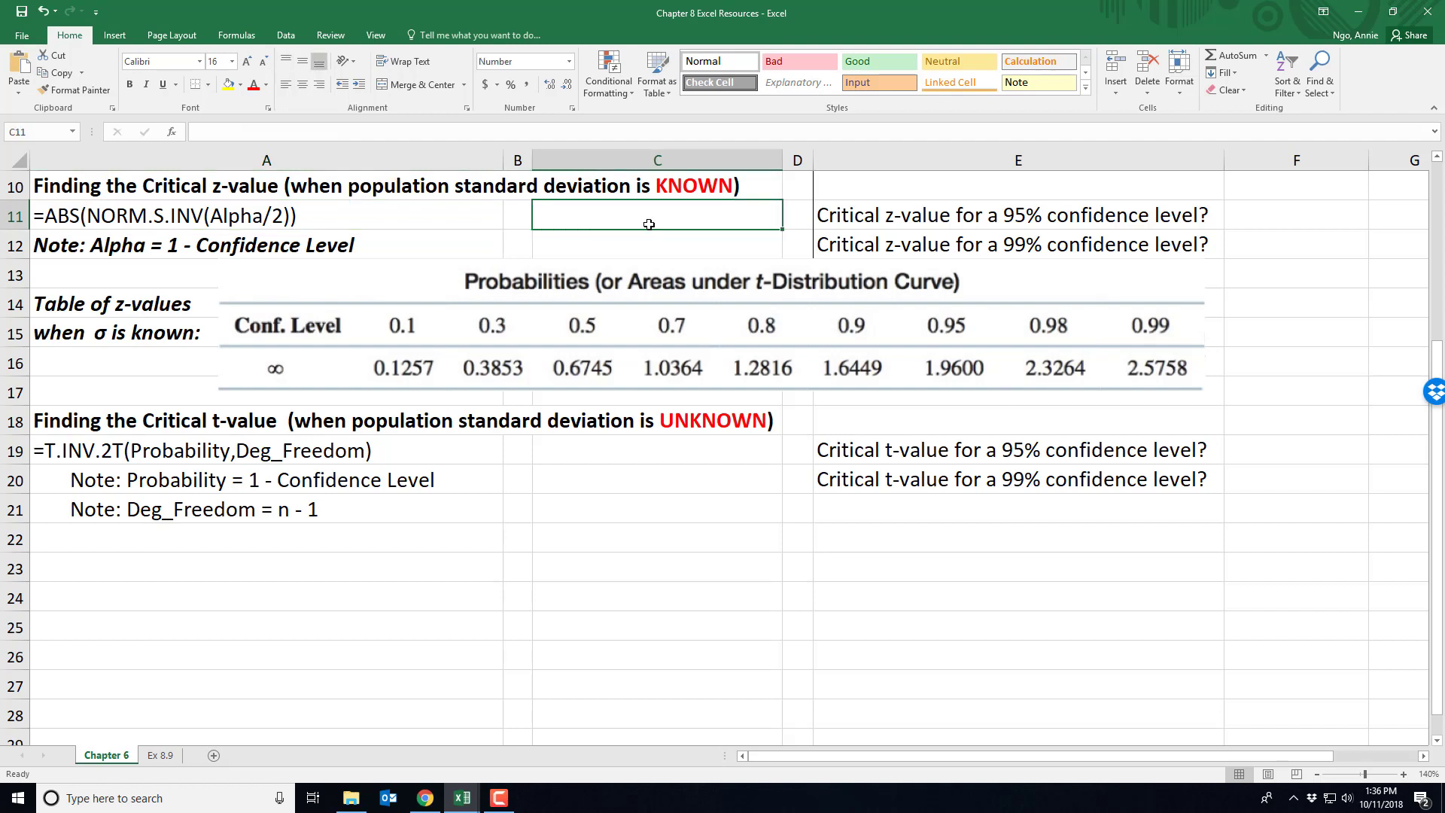
type("=ABS")
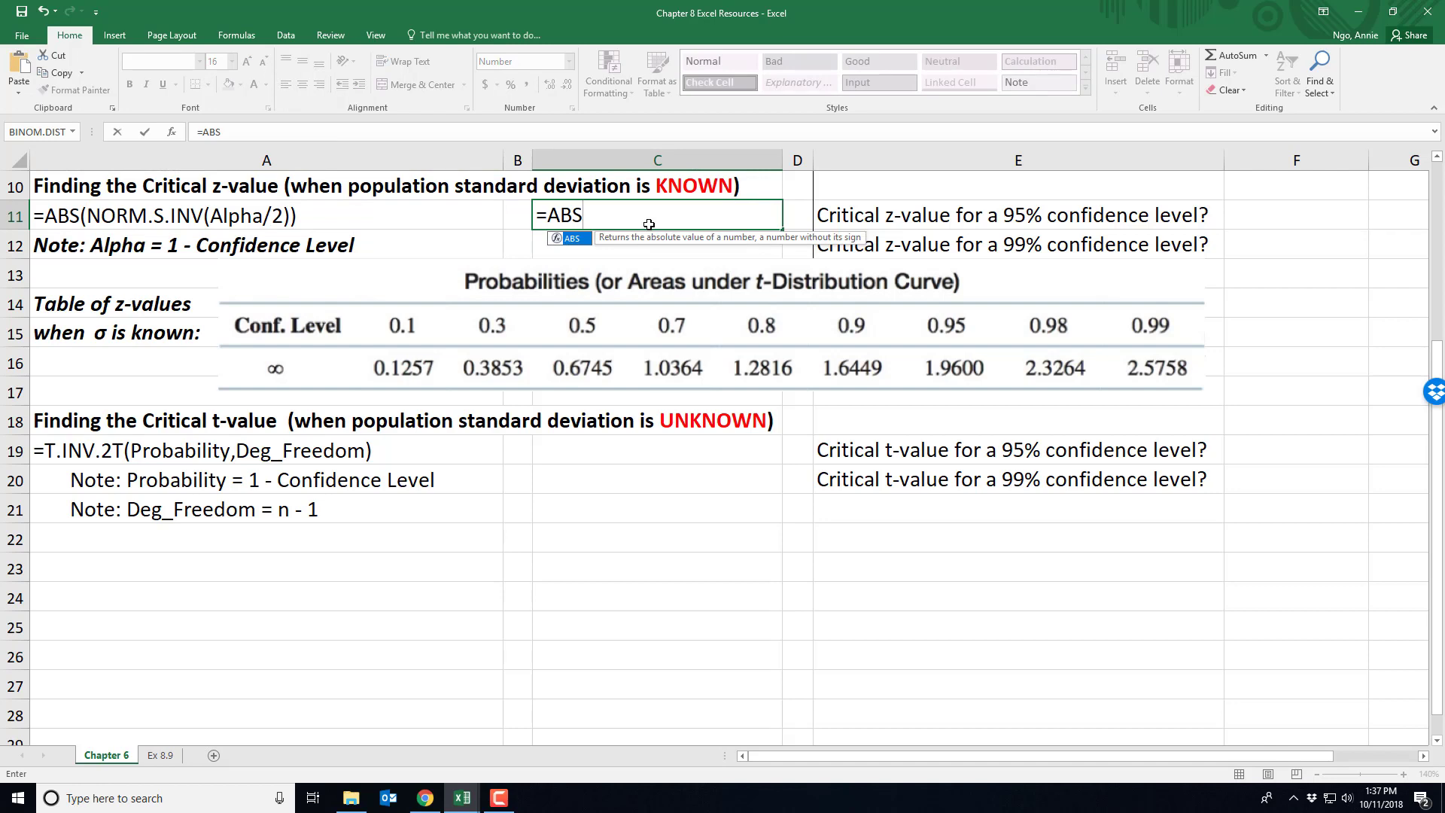
type("(NOR")
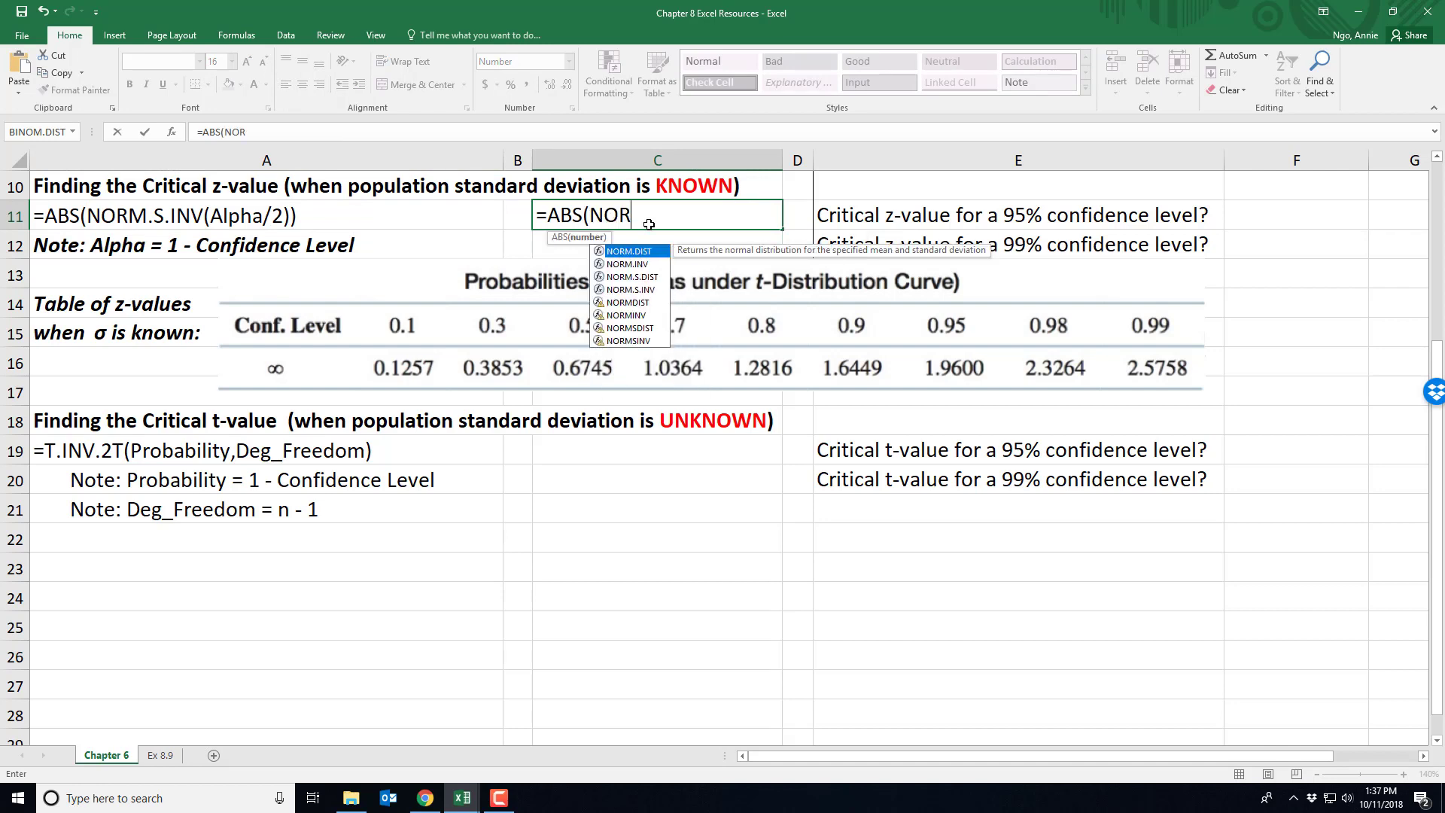
type("M.S.INV(")
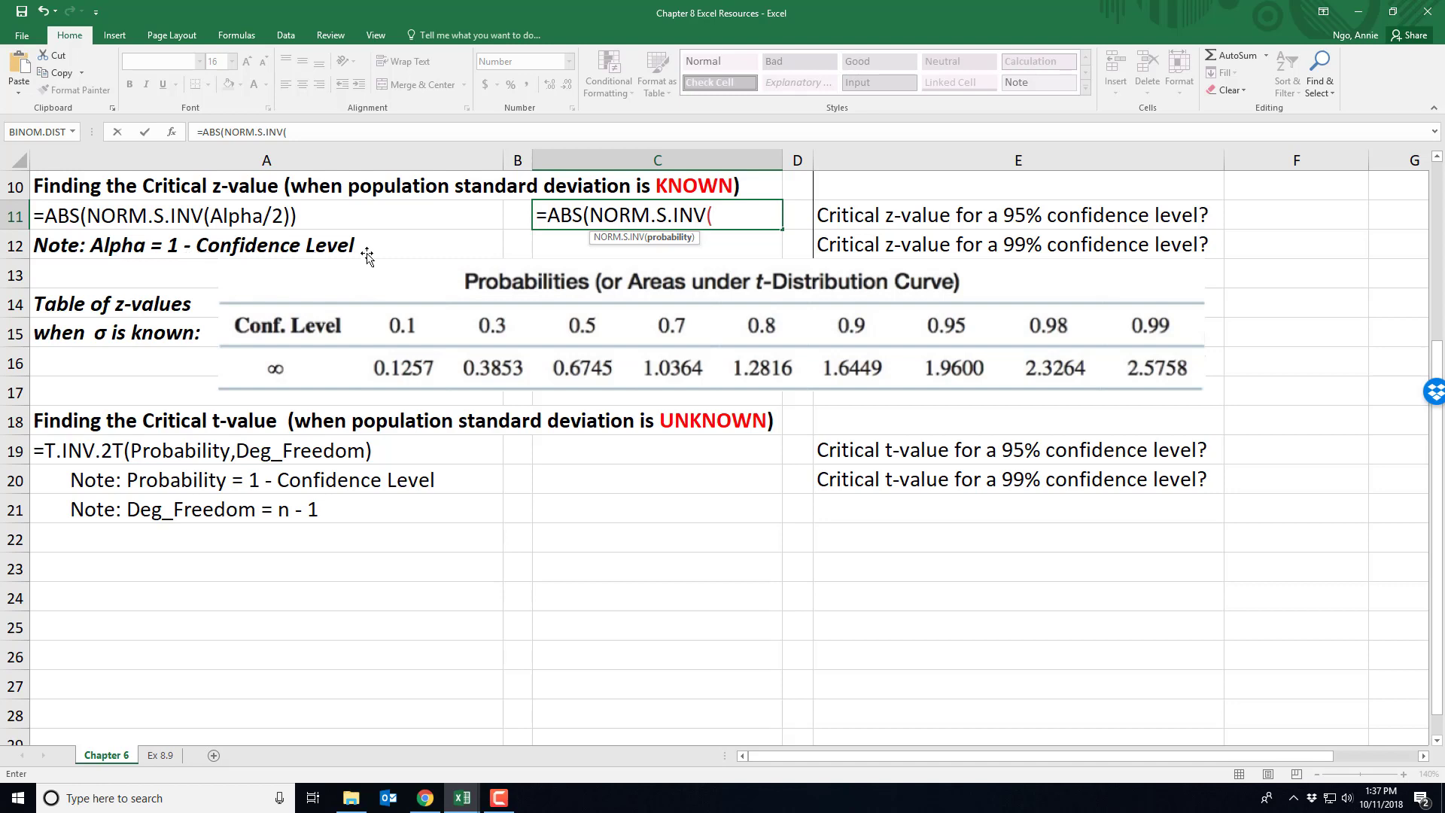
type("0.05/2))")
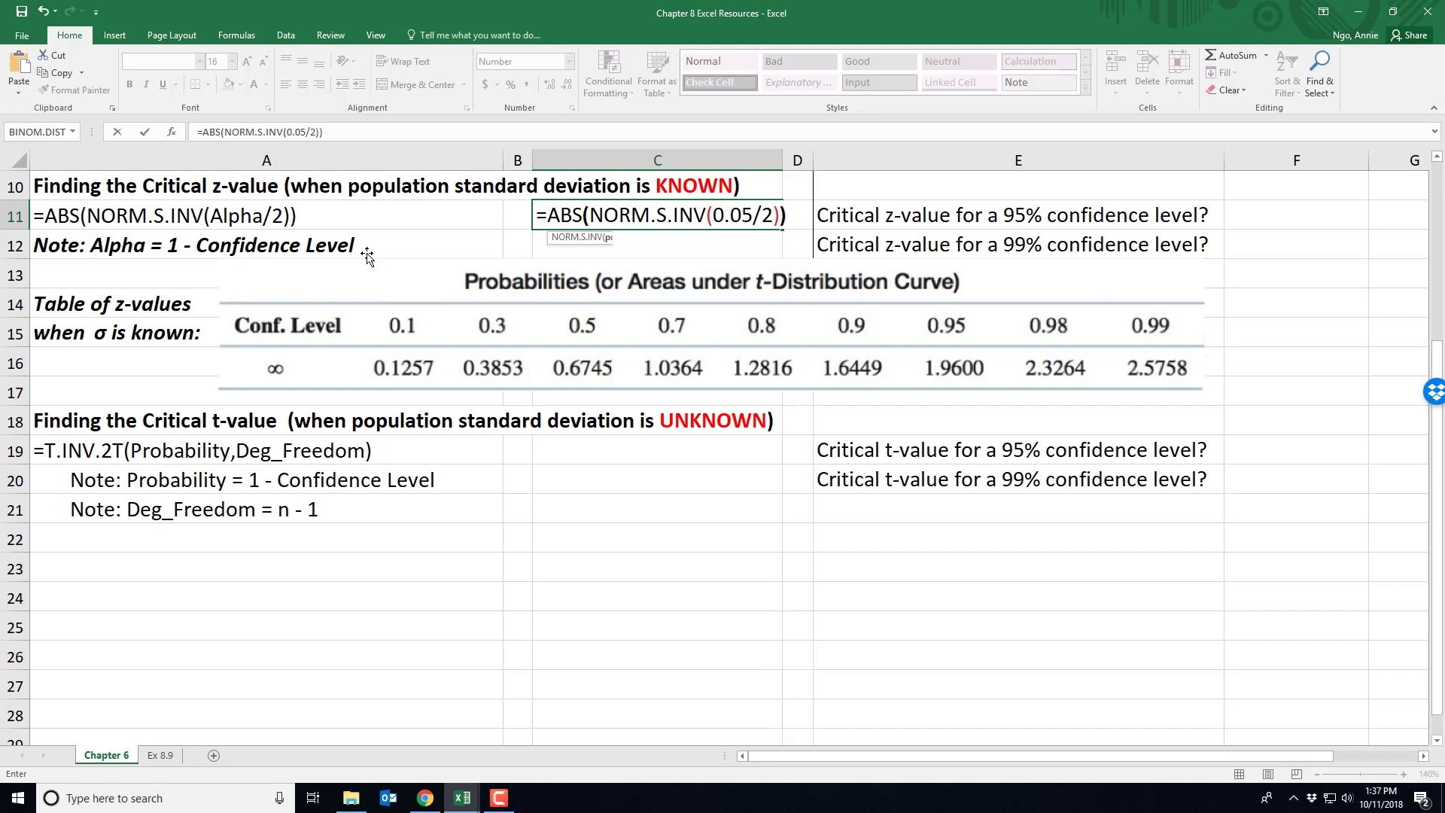
key("Return")
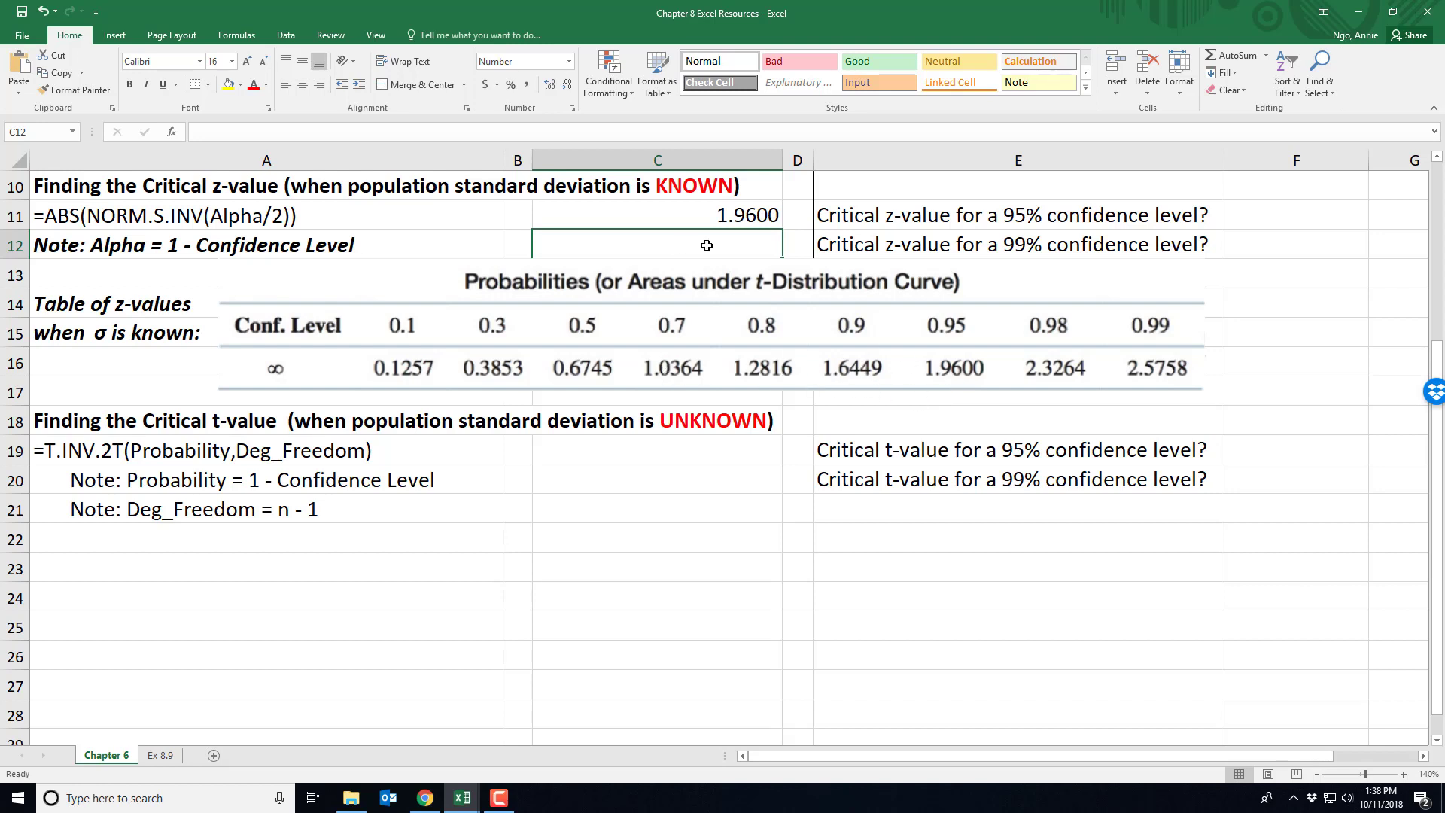
- Enter =ABS(NORM.S.INV(0.01/2)) in C12 for 2.5758, then reselect C12 to verify it
type("=ABS")
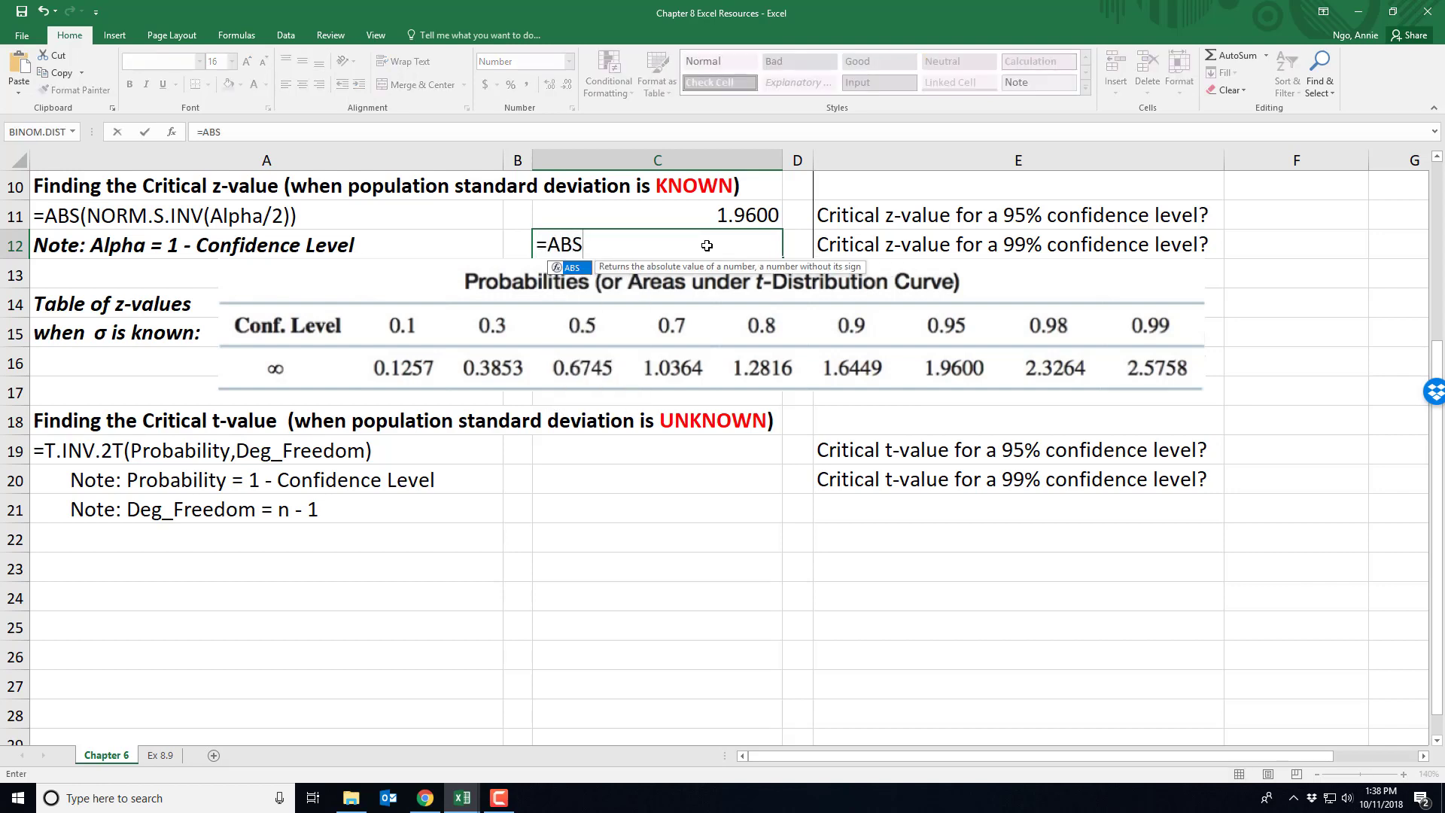
type("(NORM")
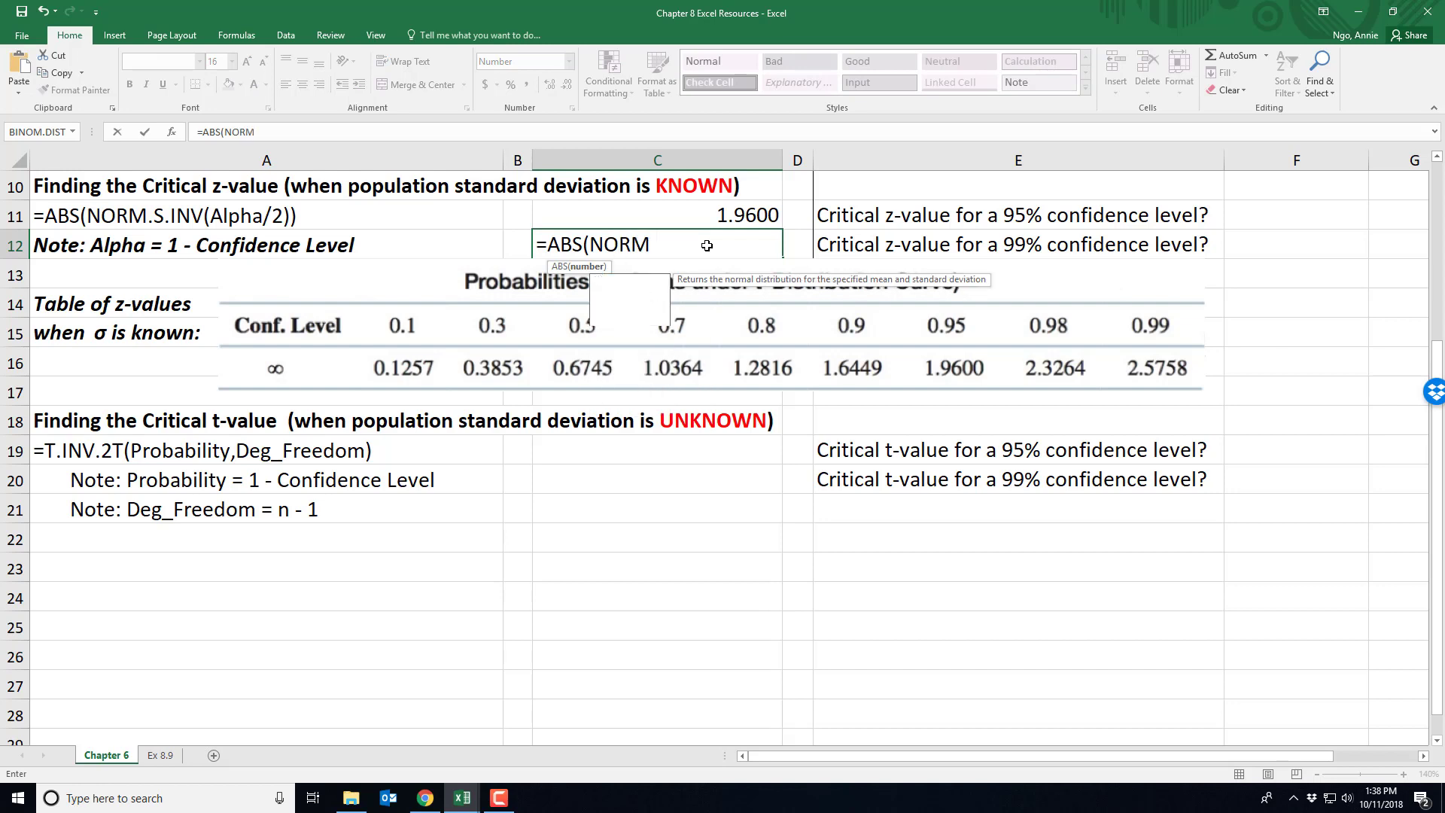
type(".S.INV(")
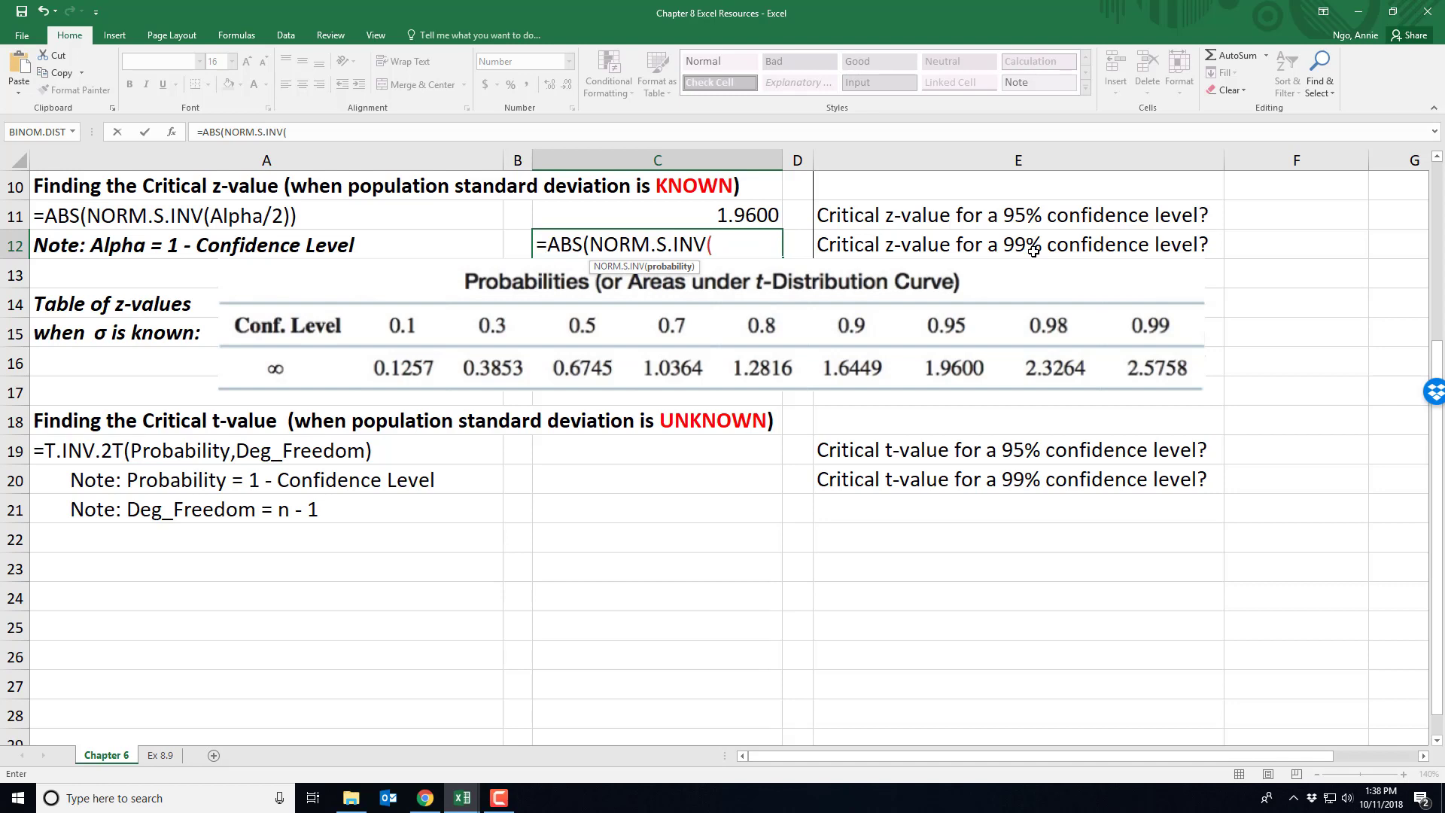
type("0.01/2))")
key("Return")
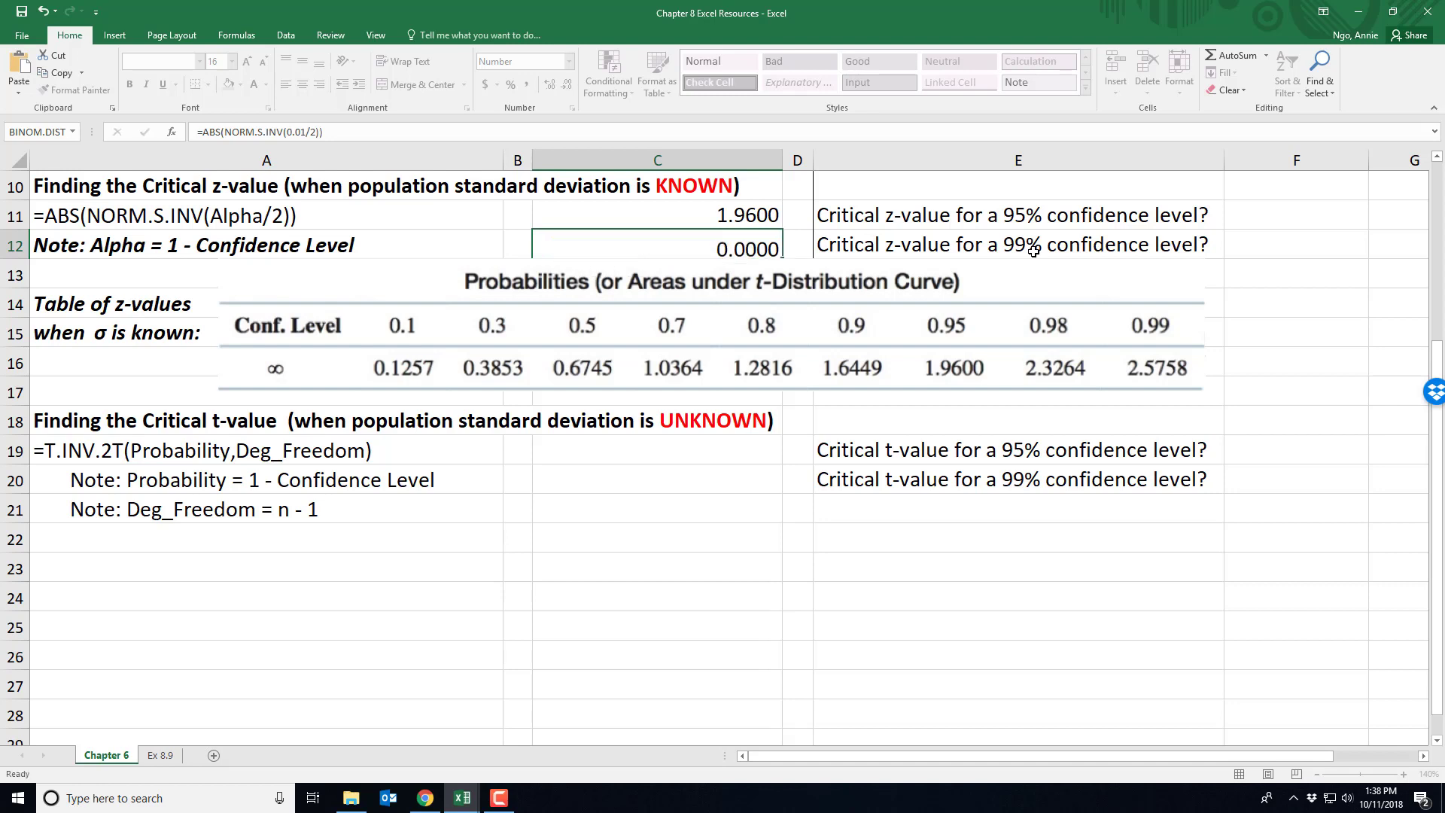
left_click(748, 243)
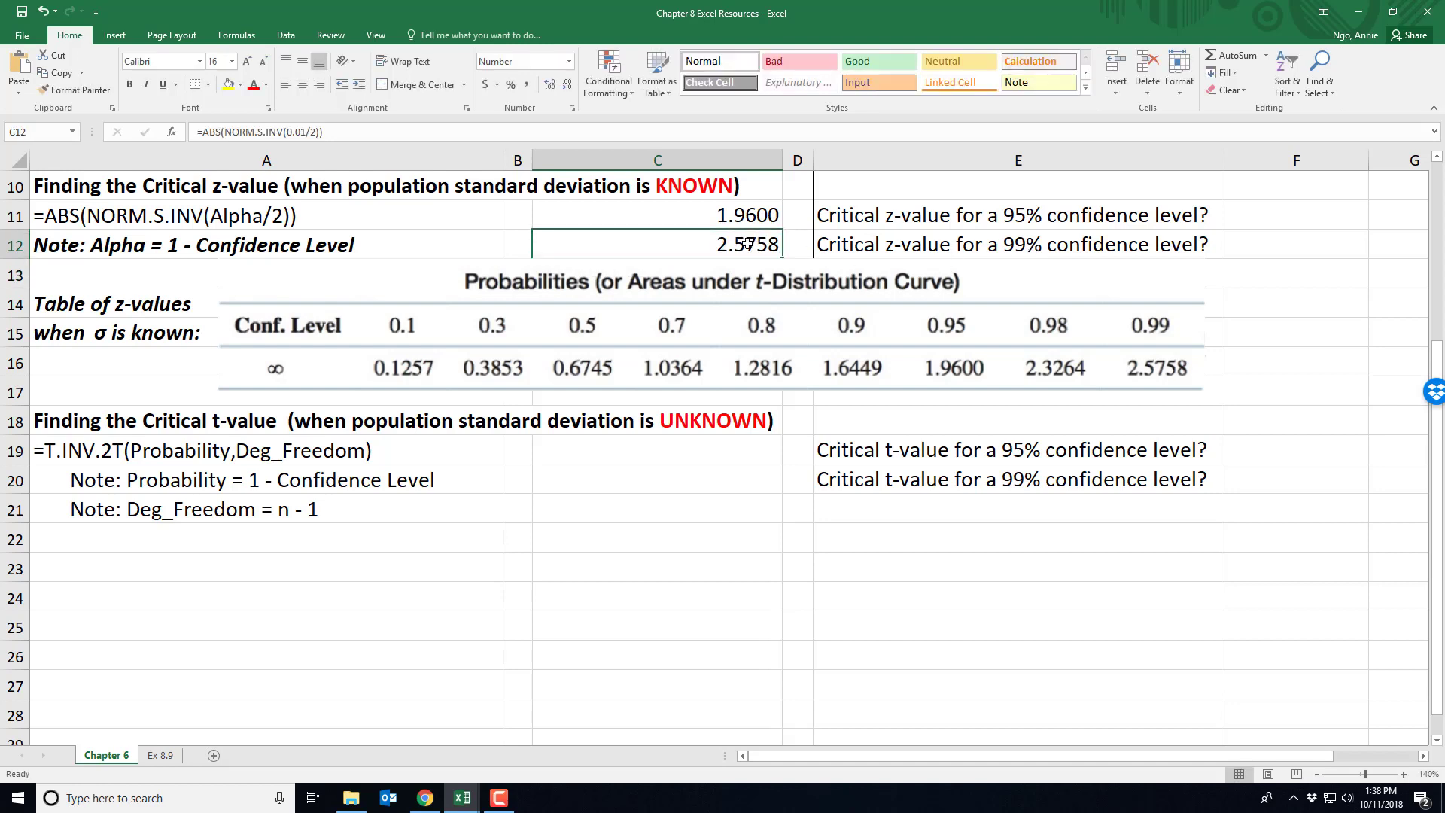
- Enter =T.INV.2T(0.05,11) in C19, returning 2.2010
left_click(615, 451)
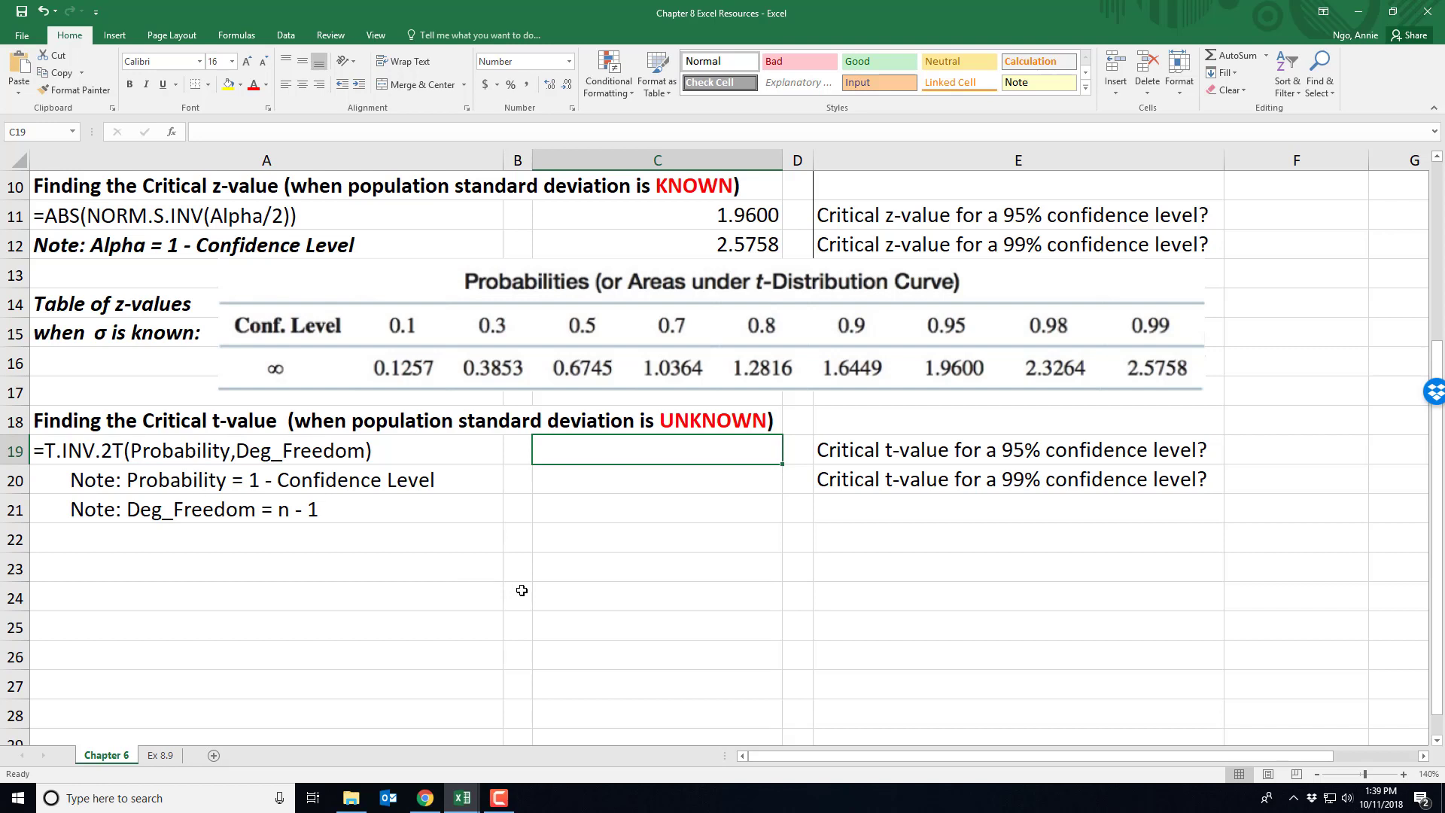
type("=")
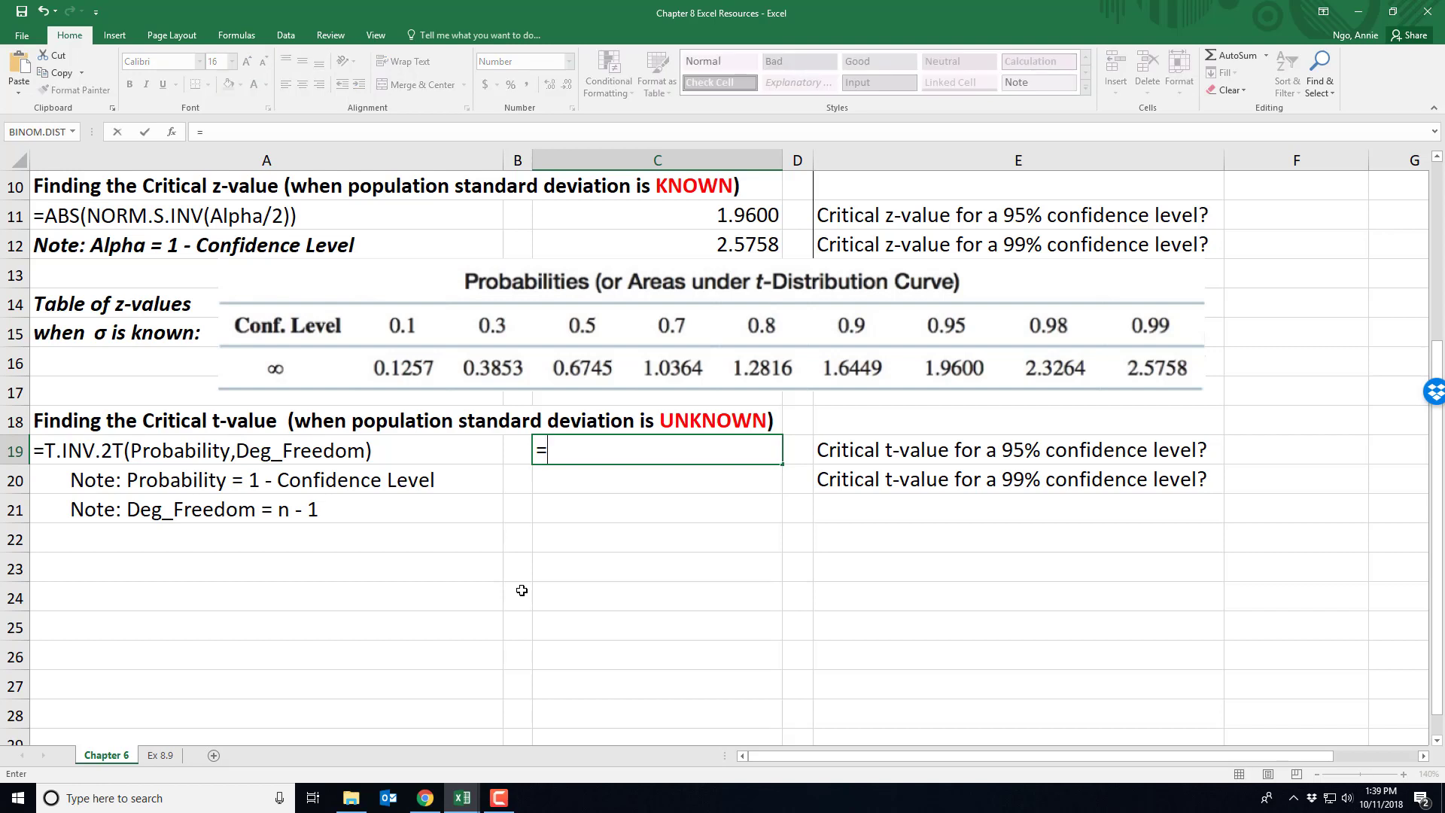
type("T.IN")
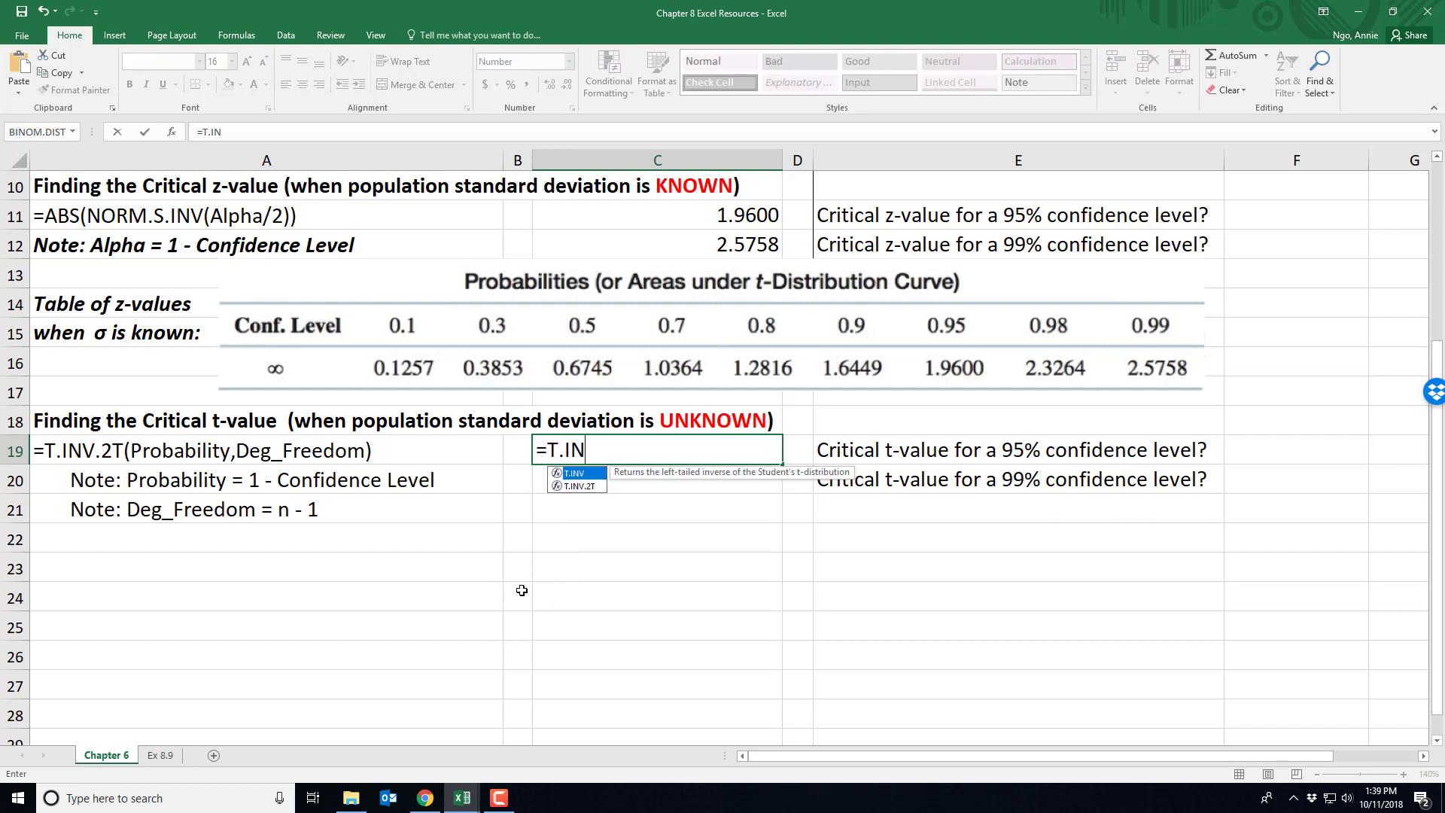
type("V.2T")
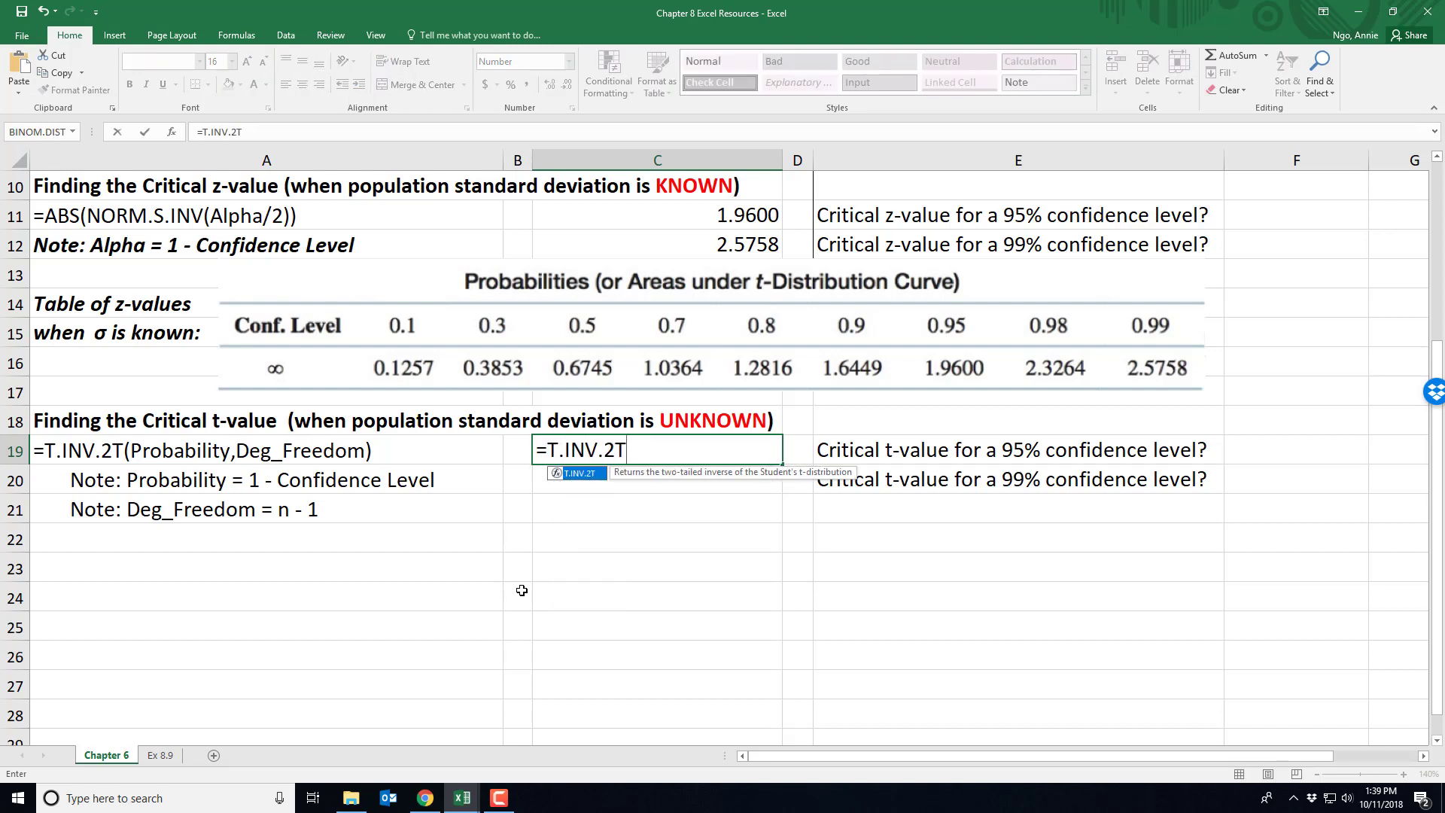
type("(")
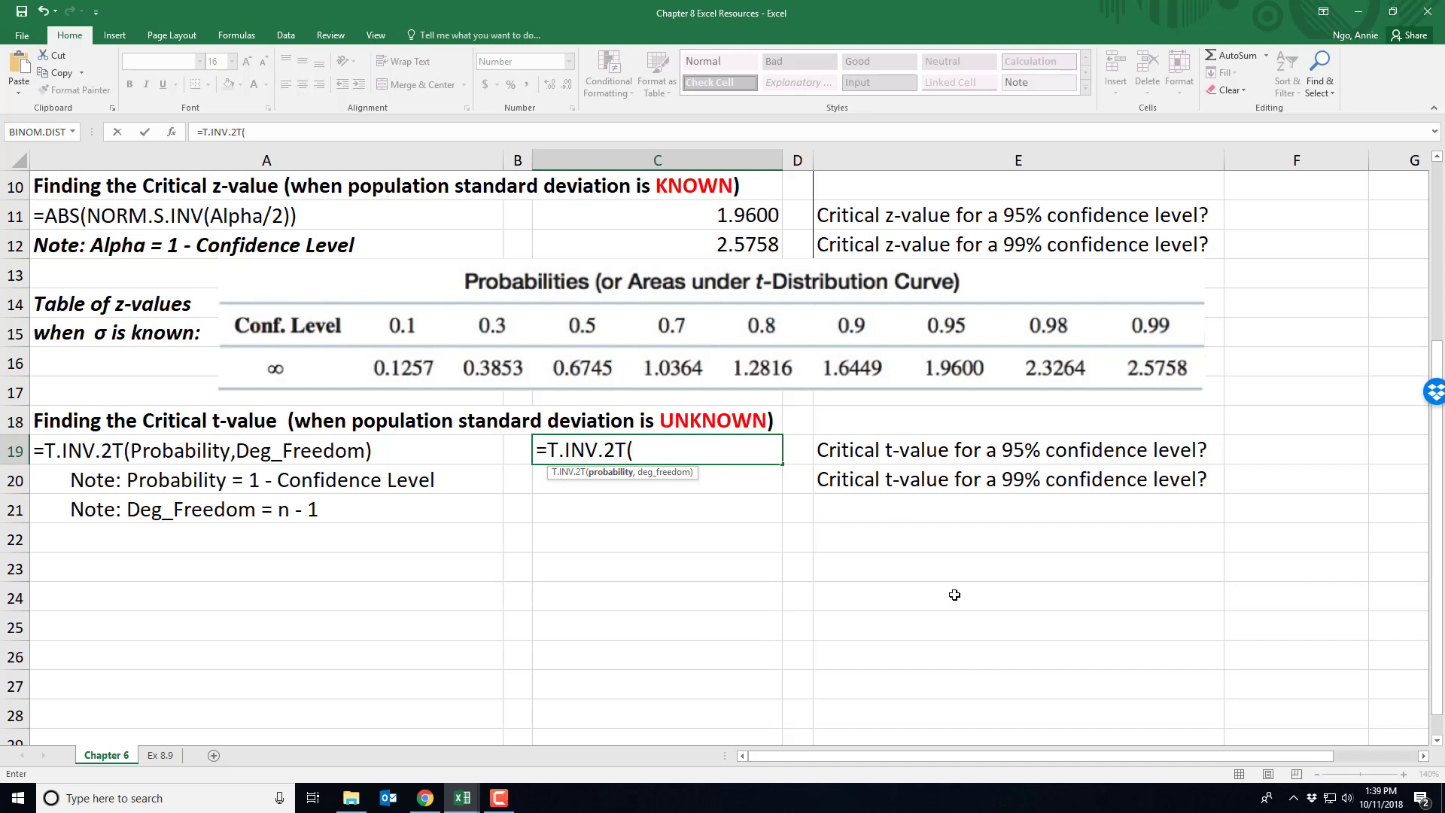
type("0.05,")
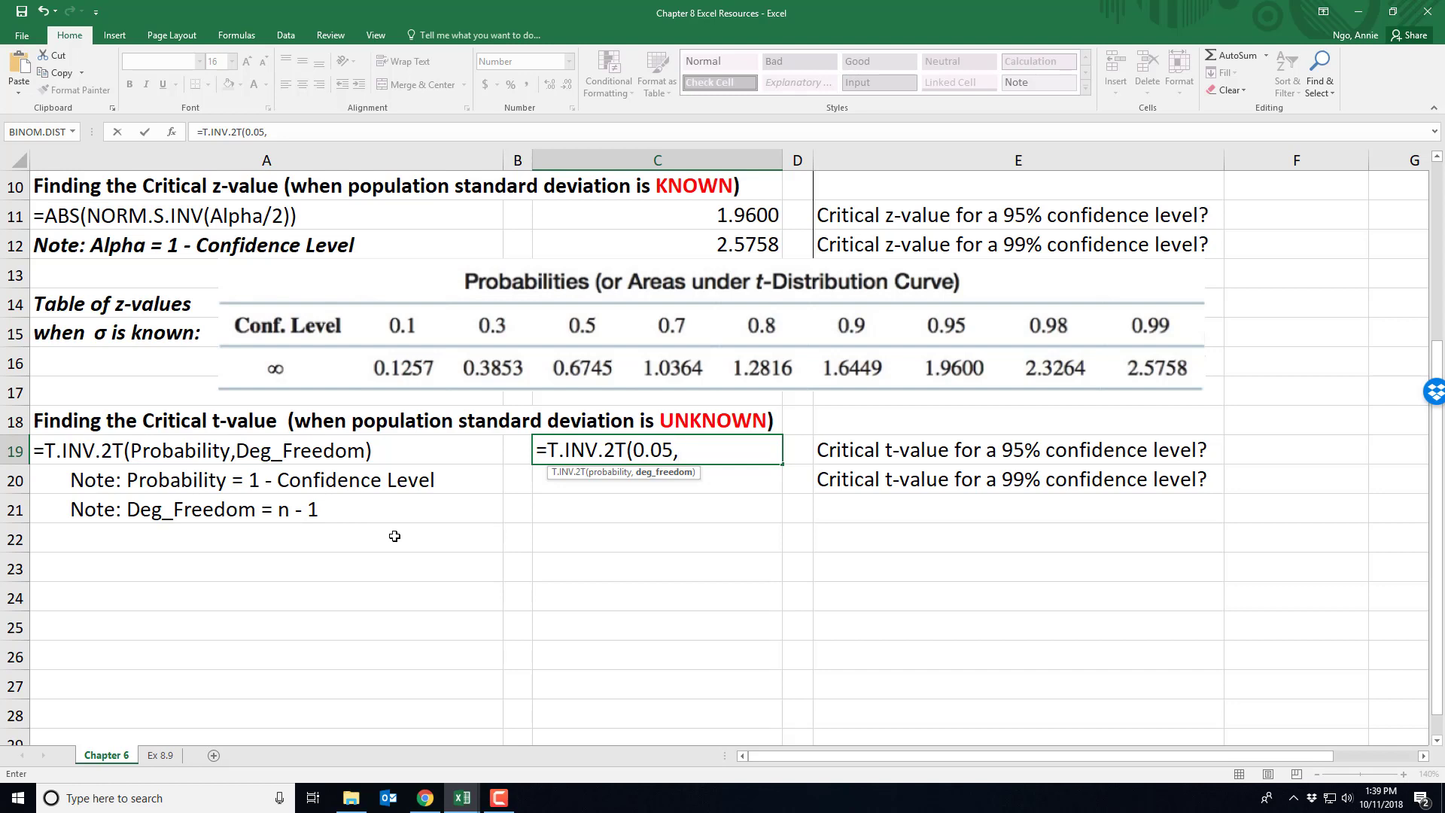
type("11)")
key("Return")
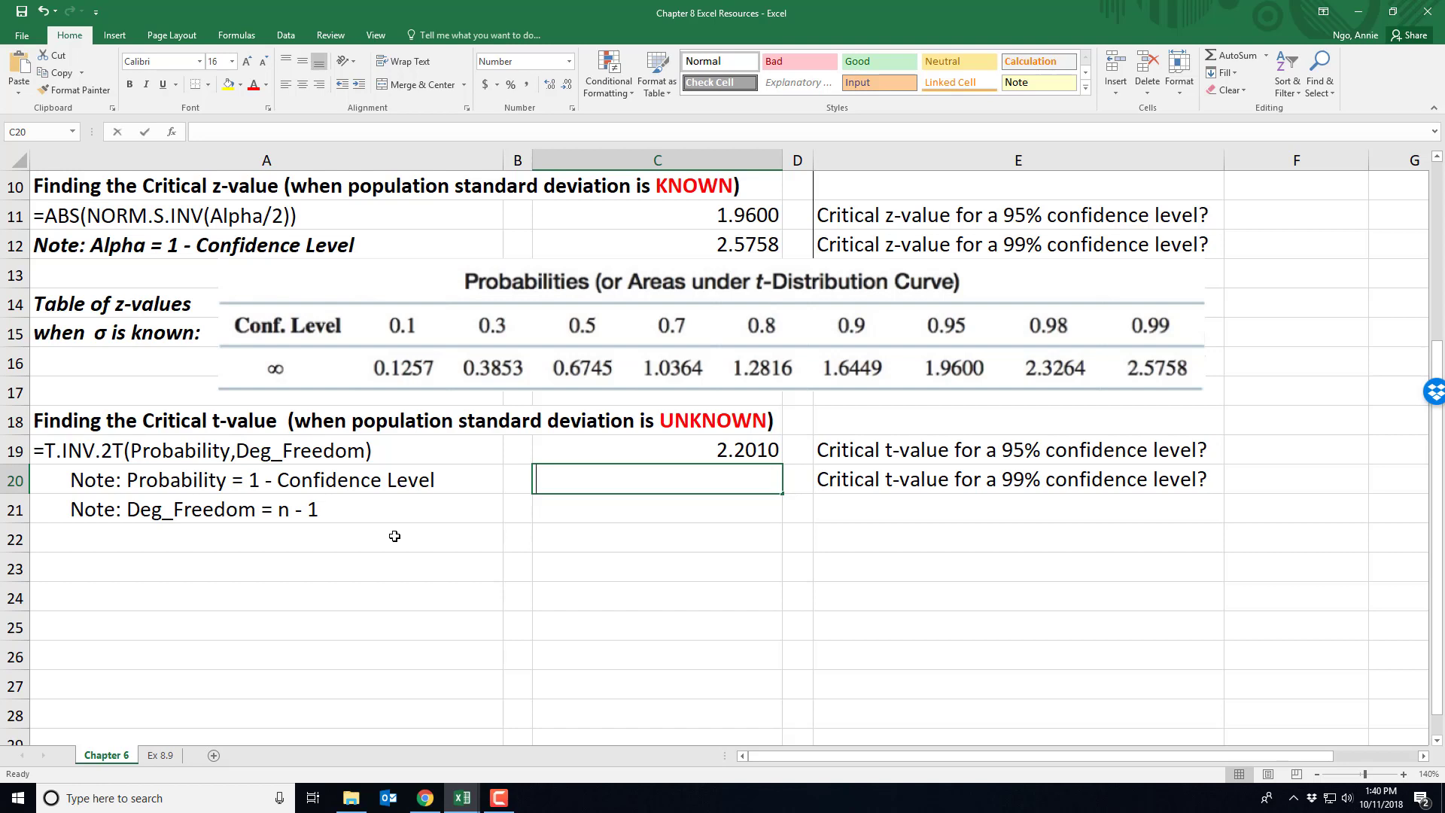
- Enter =T.INV.2T(0.01,11) in C20, returning 3.1058
type("=T.I")
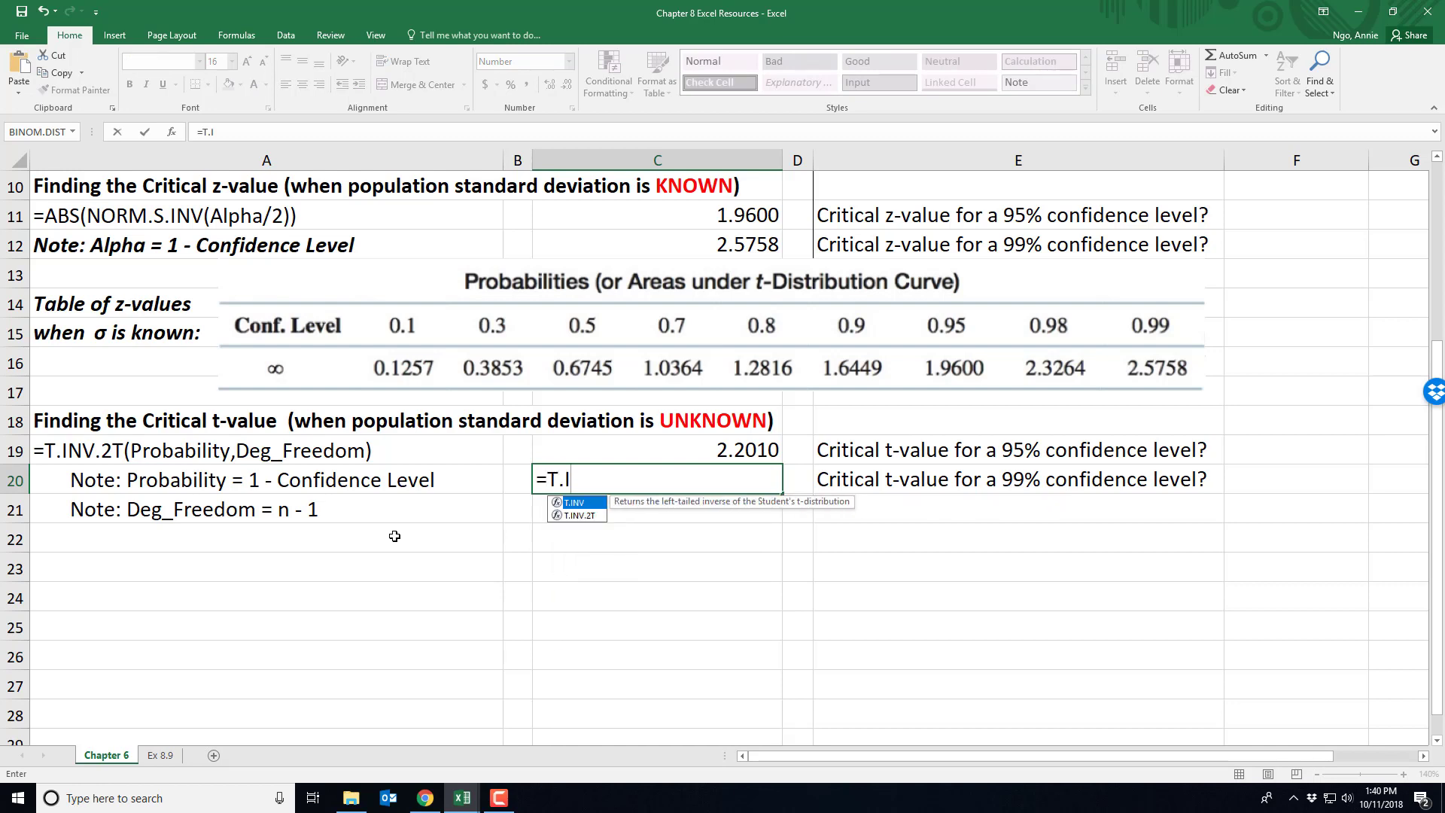
type("NV.2T")
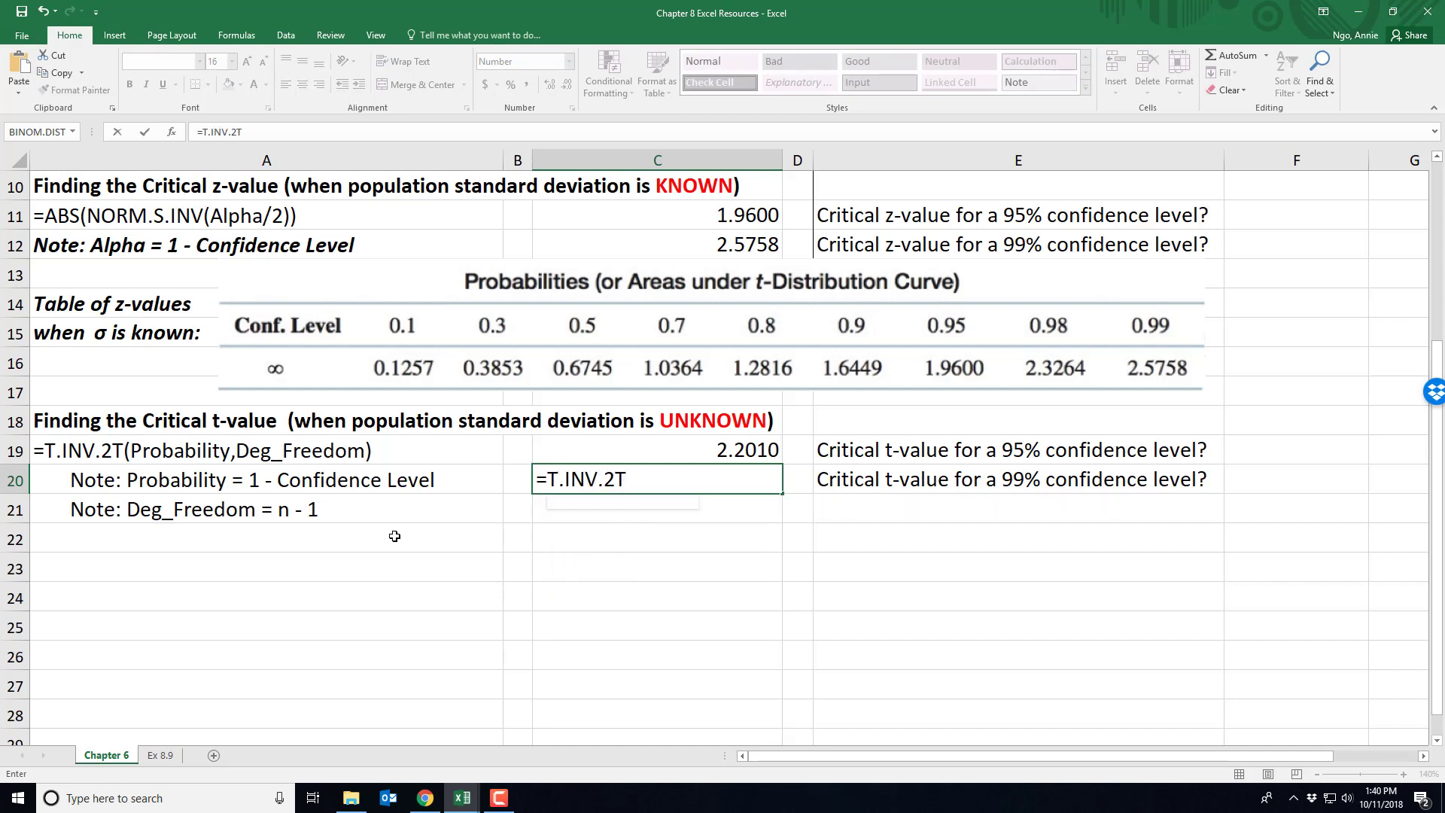
type("(")
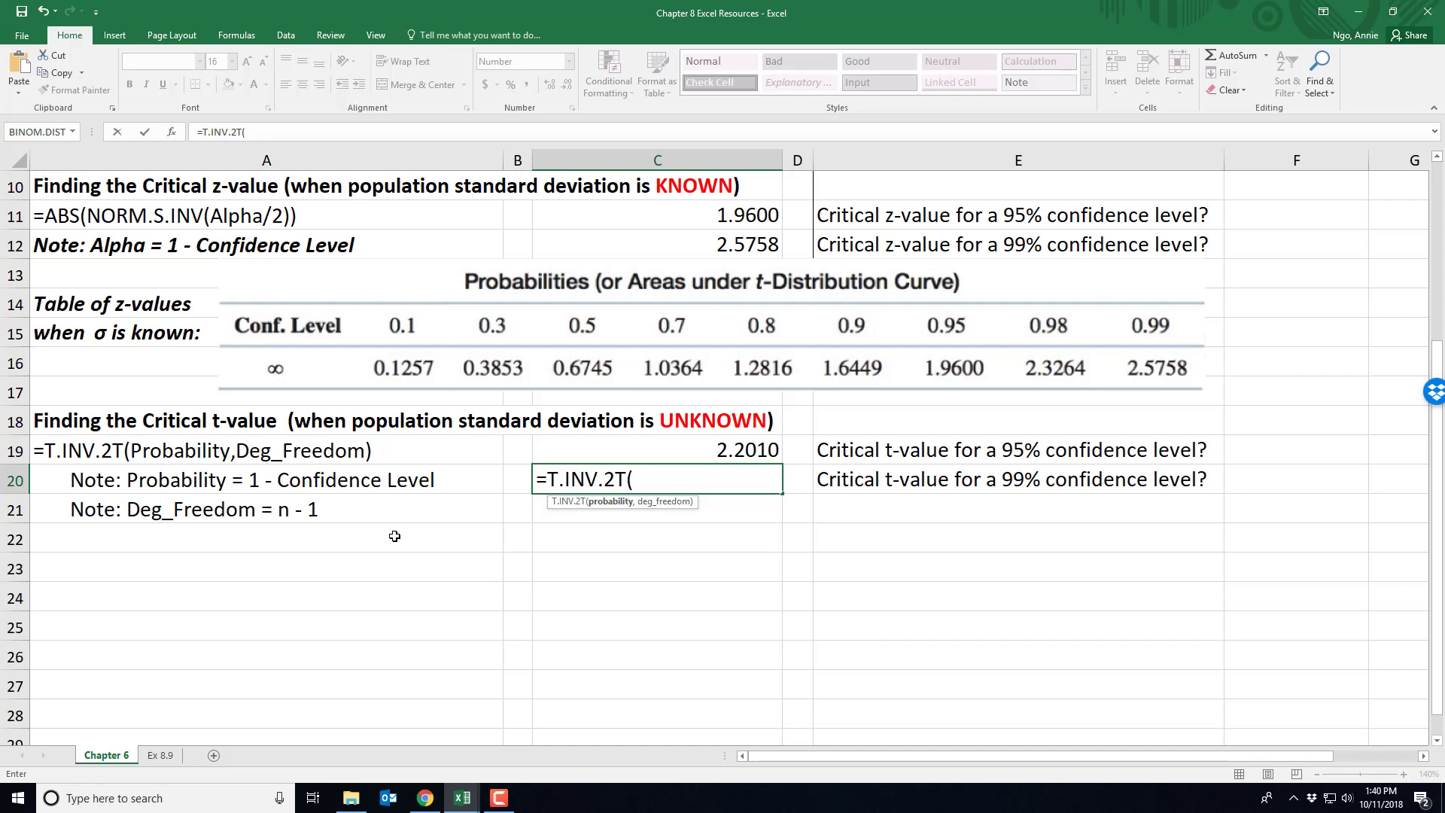
type("0.01,")
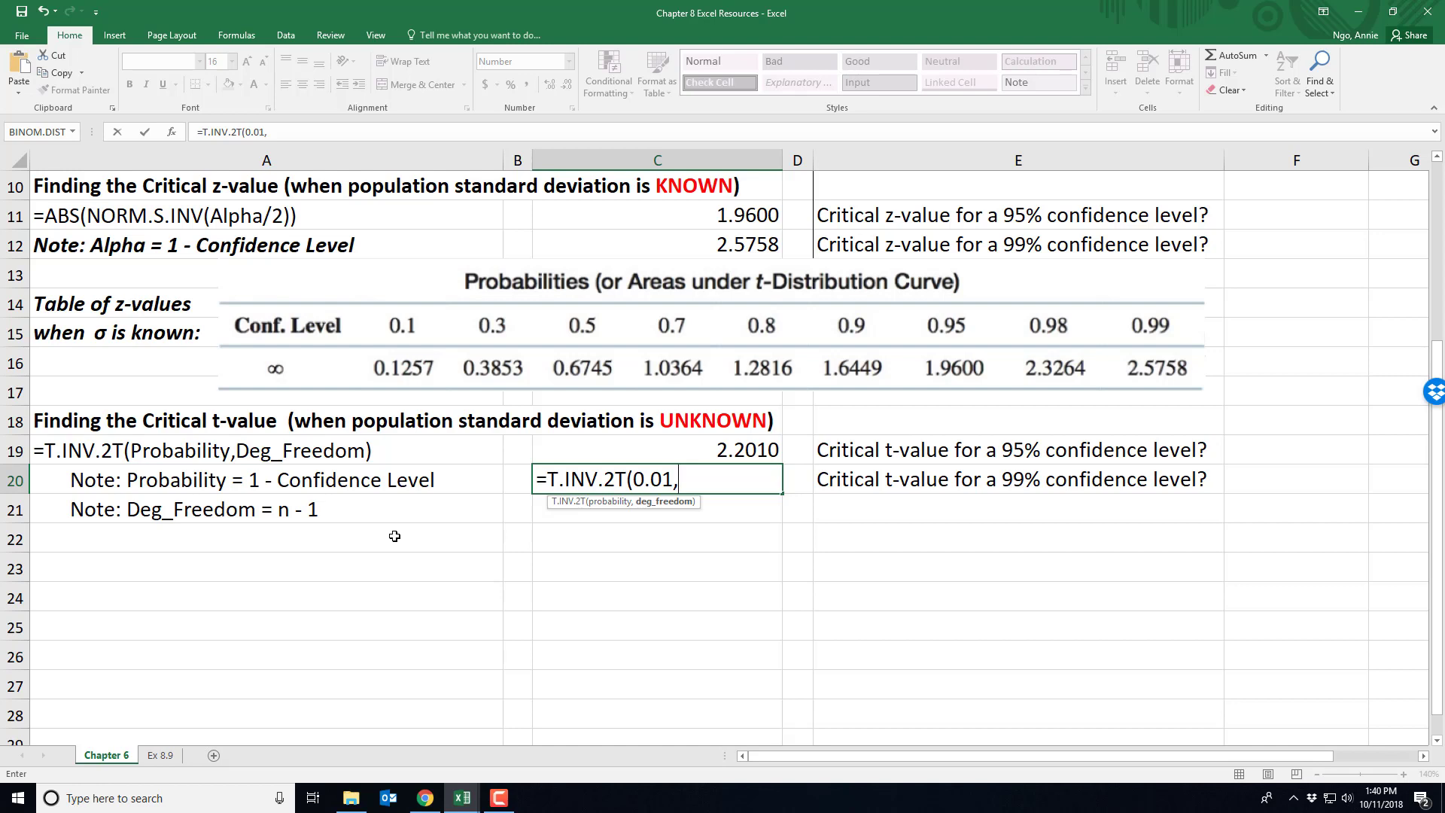
type("11)")
key("Return")
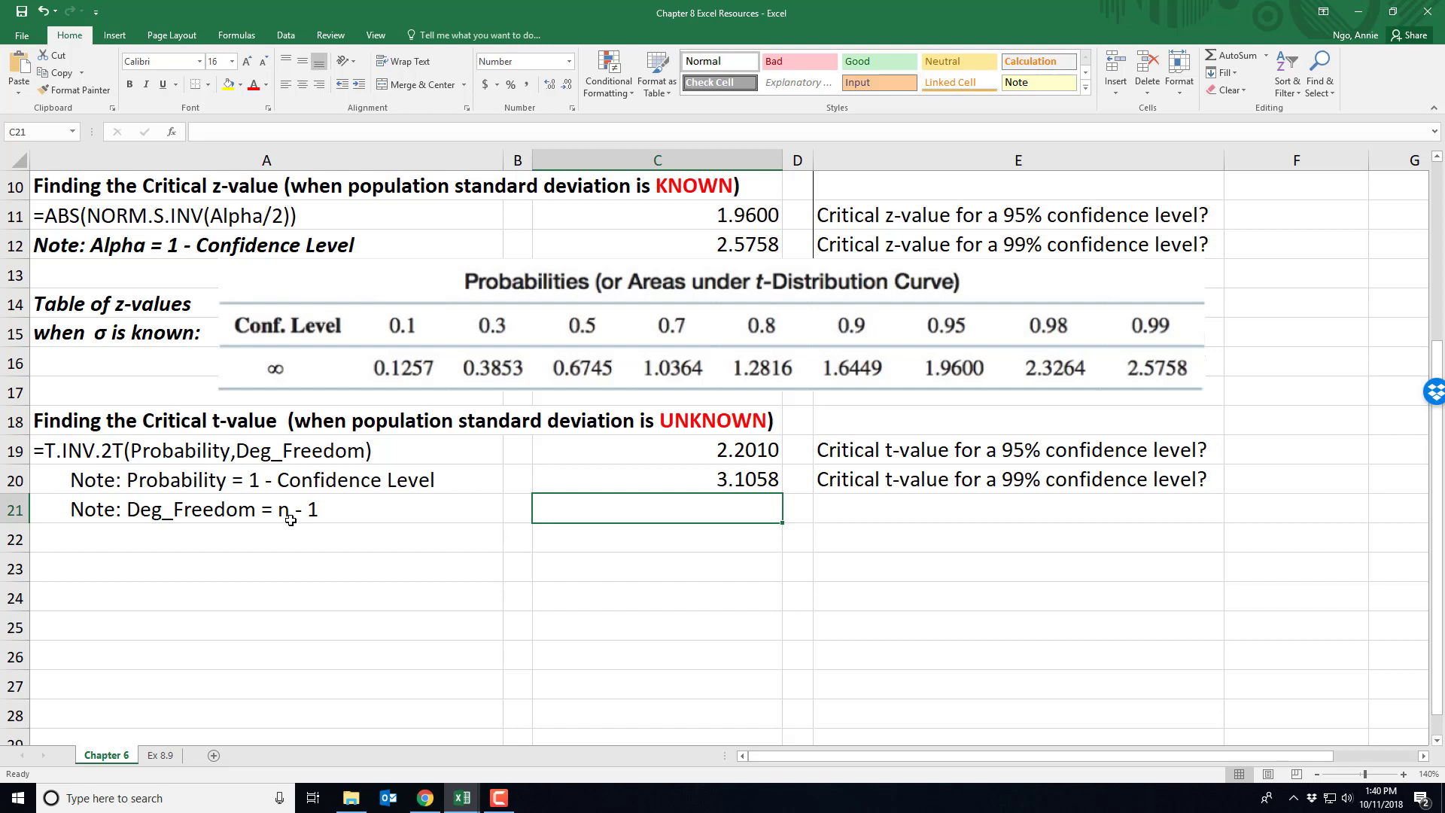
- Scroll back to the top and select merged cell C4 for the known-sigma margin of error
scroll(291, 519, "up", 3)
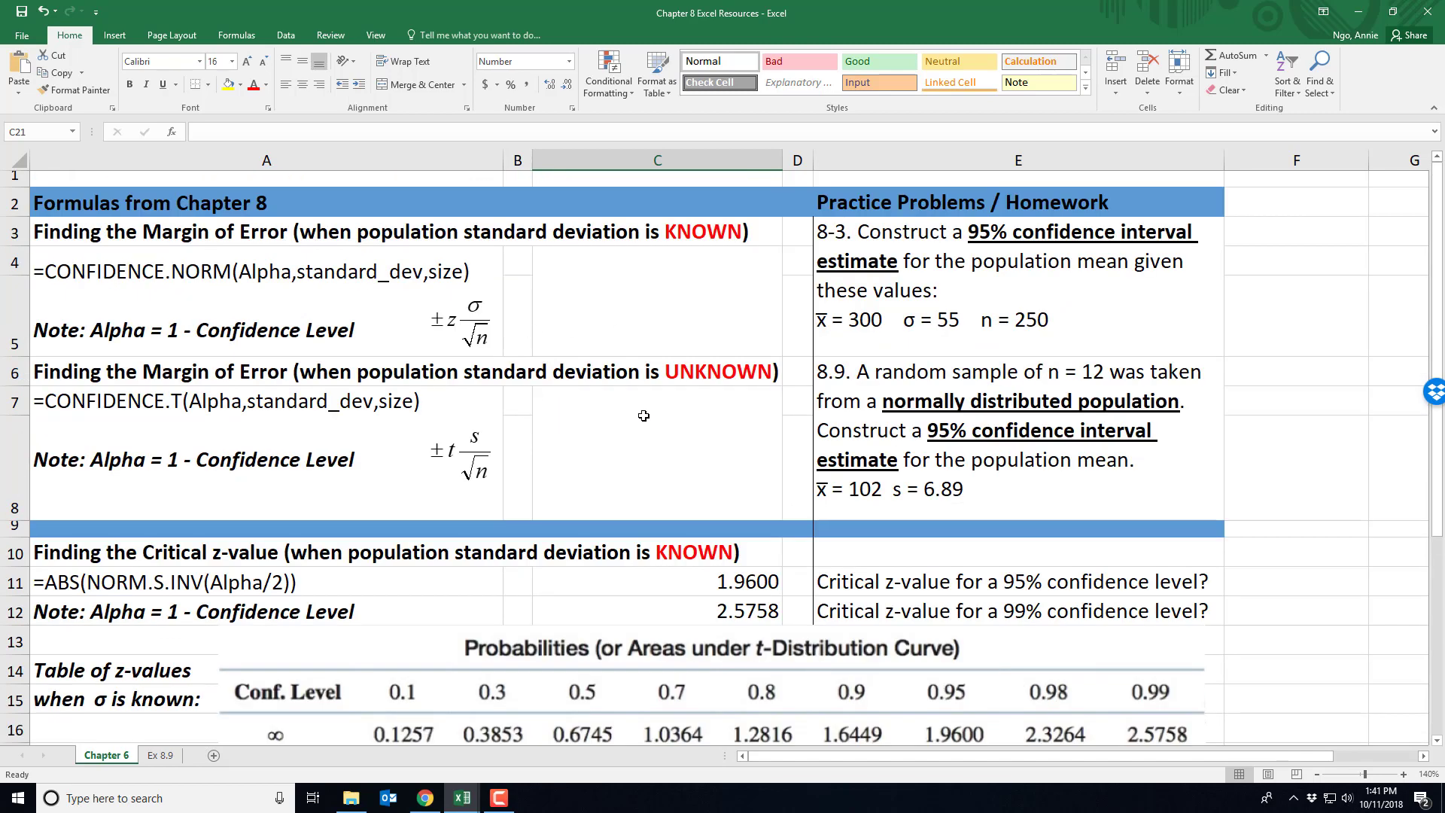
left_click(647, 315)
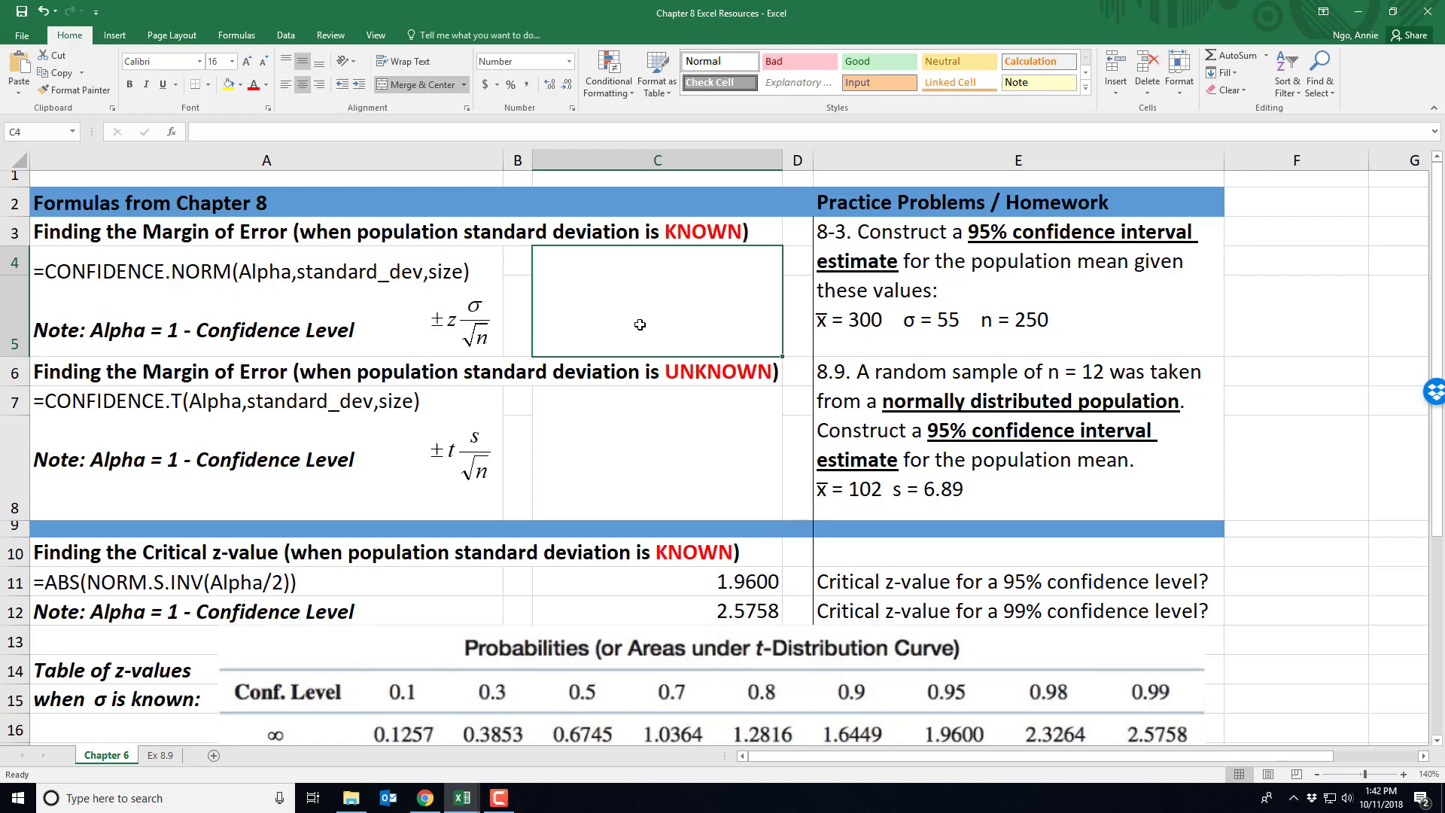
- Enter =CONFIDENCE.NORM(0.05,55,250) in C4, giving a 6.82 margin of error
type("=CONFIDENCE")
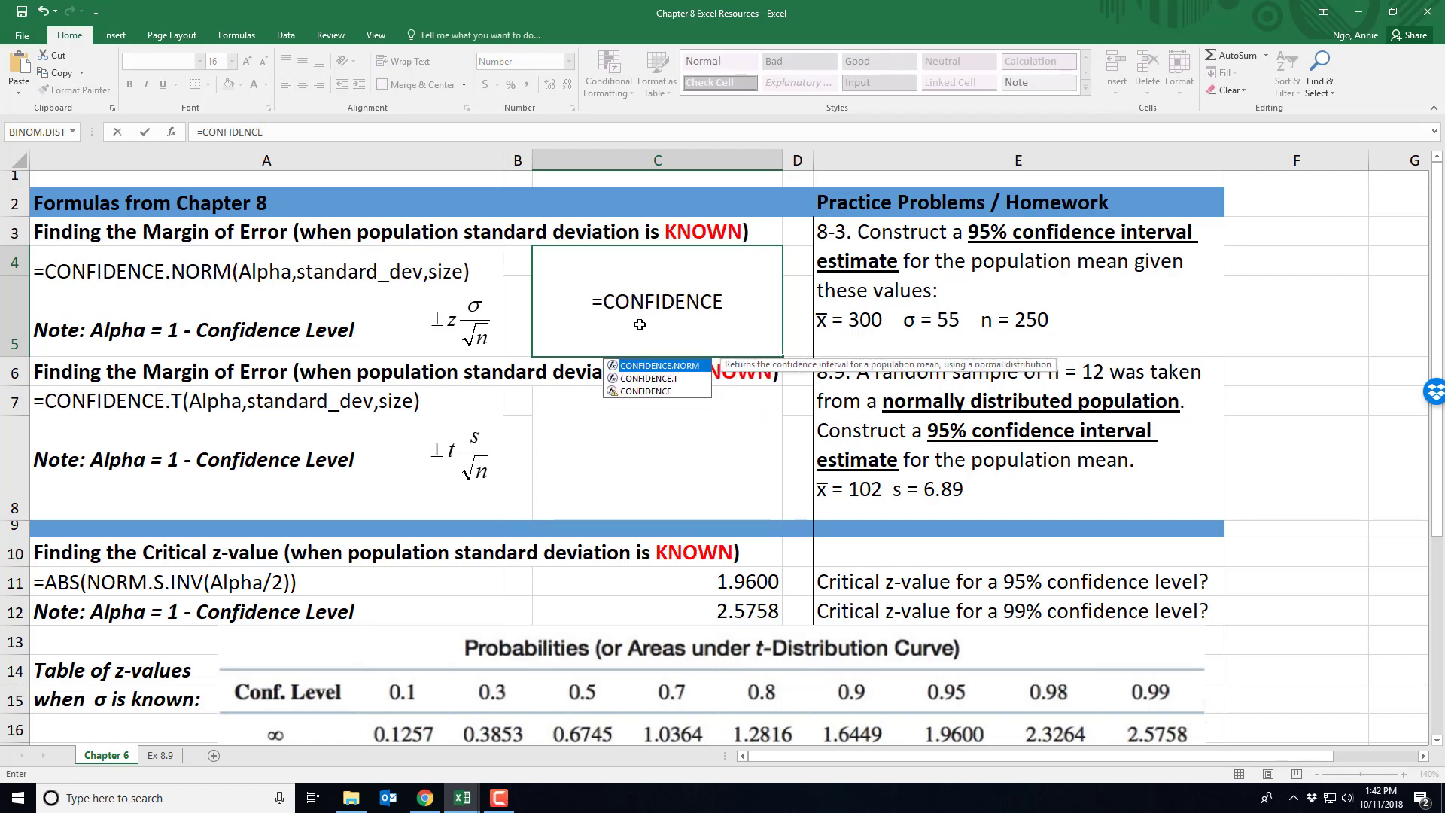
type(".NORM(")
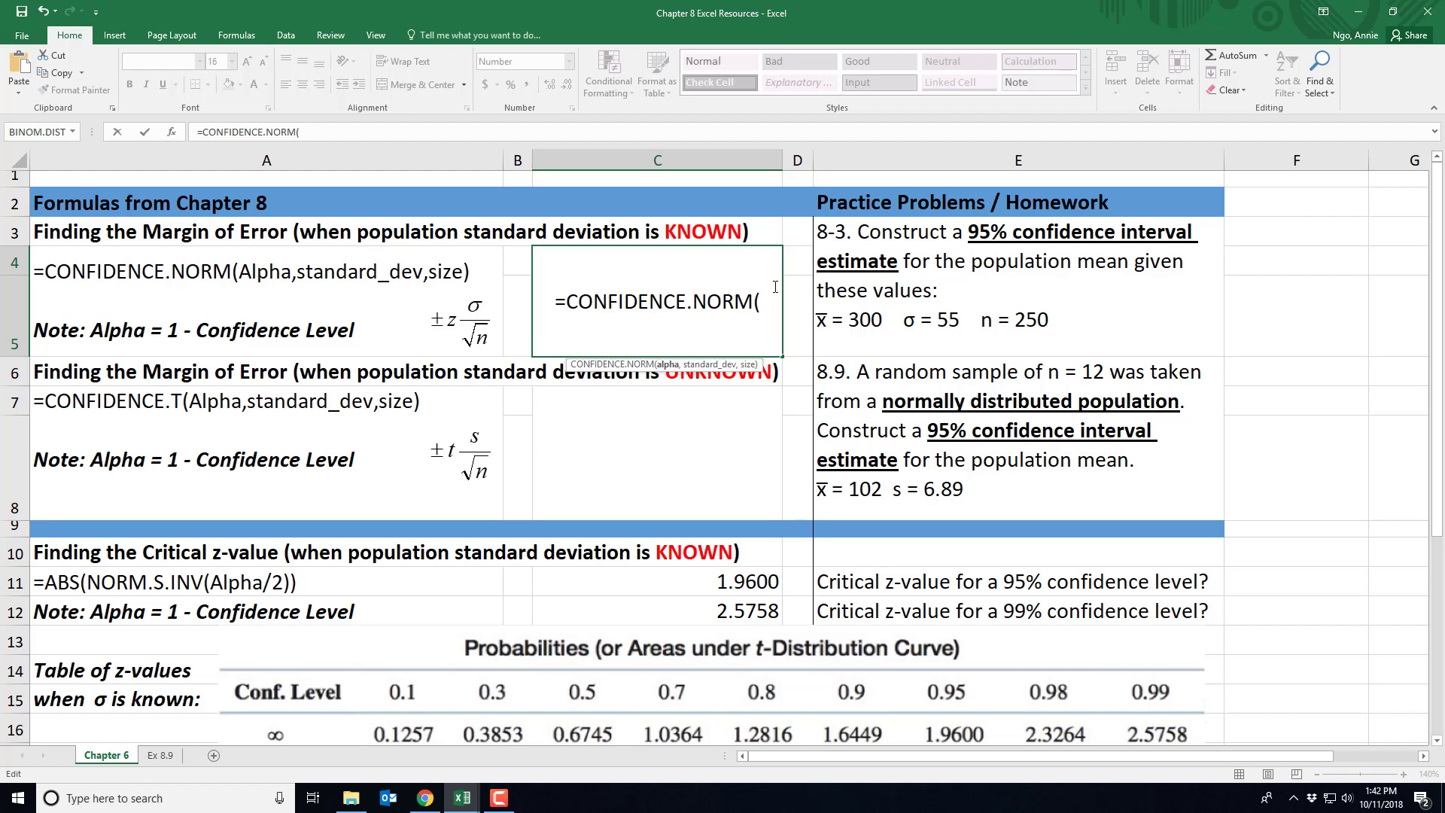
type("0.05")
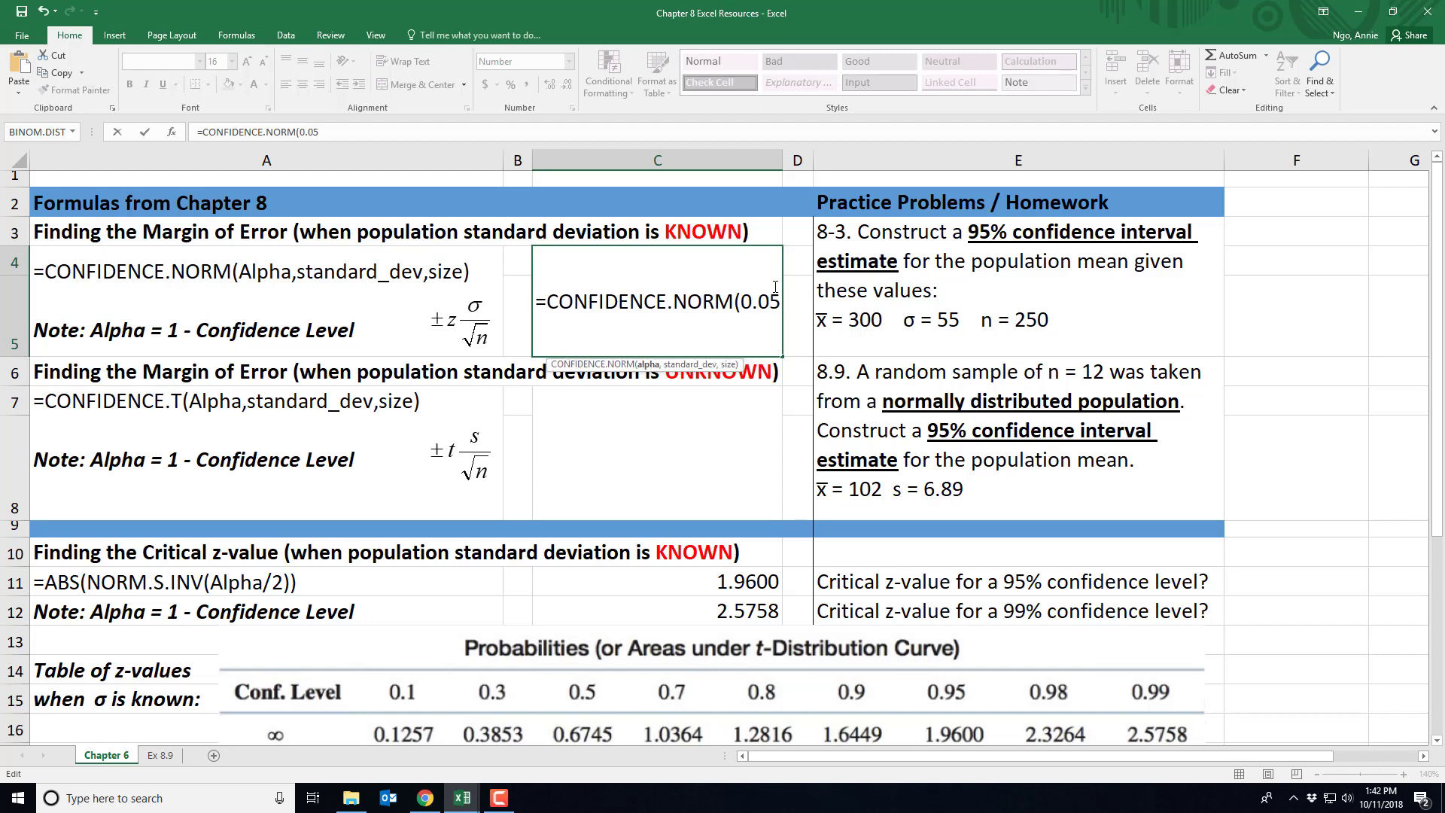
type(",")
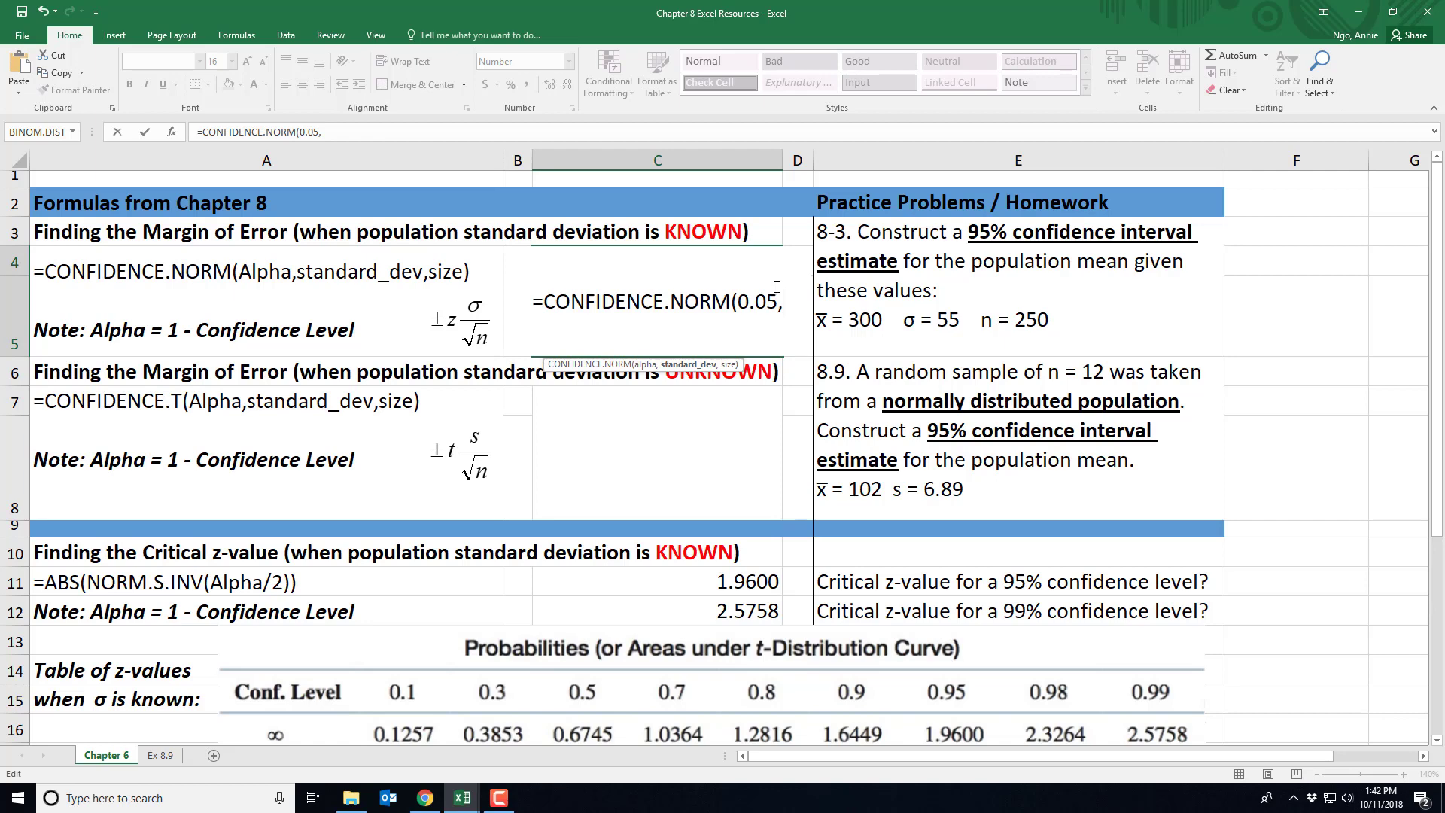
type("55")
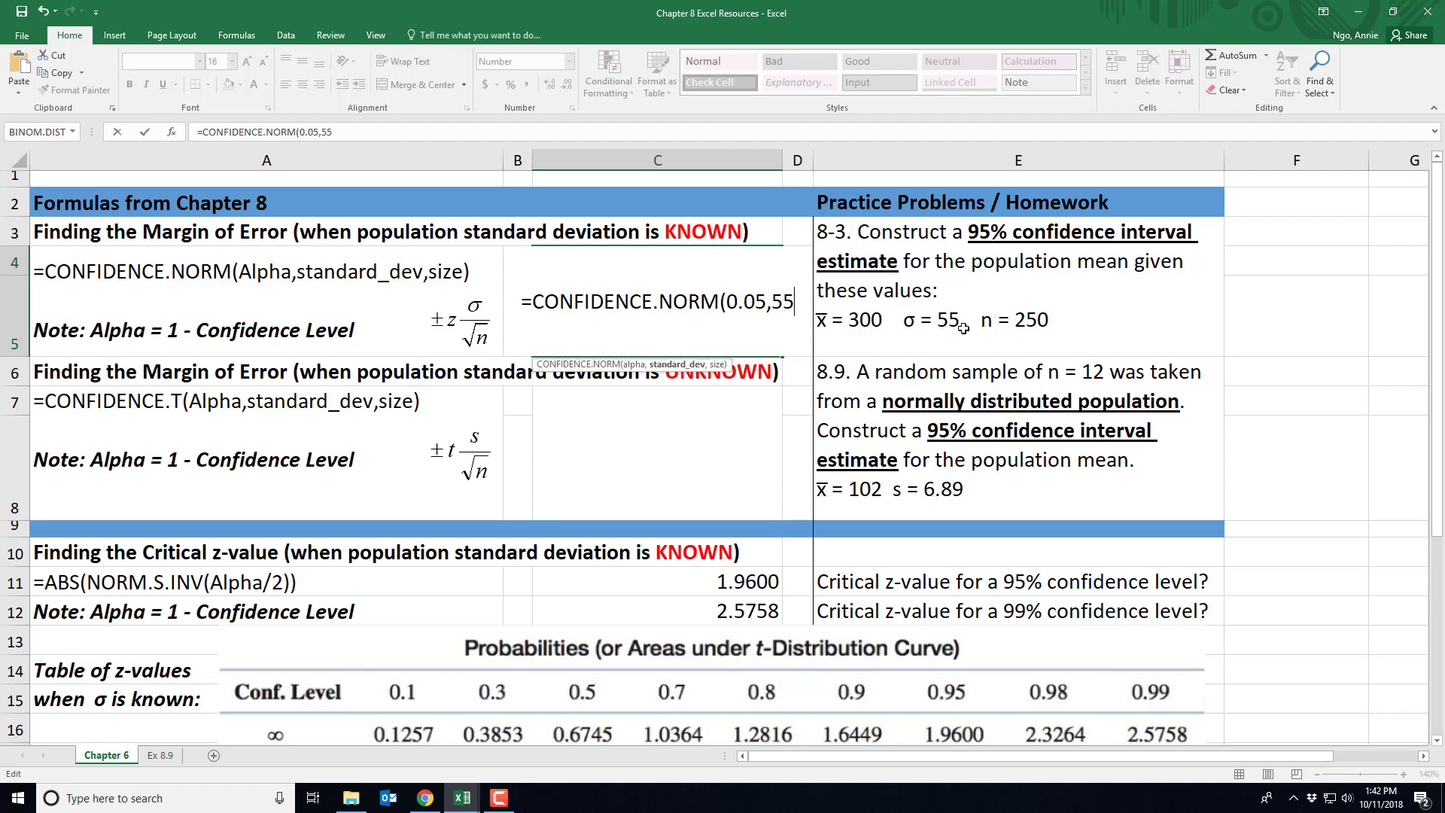
type(",")
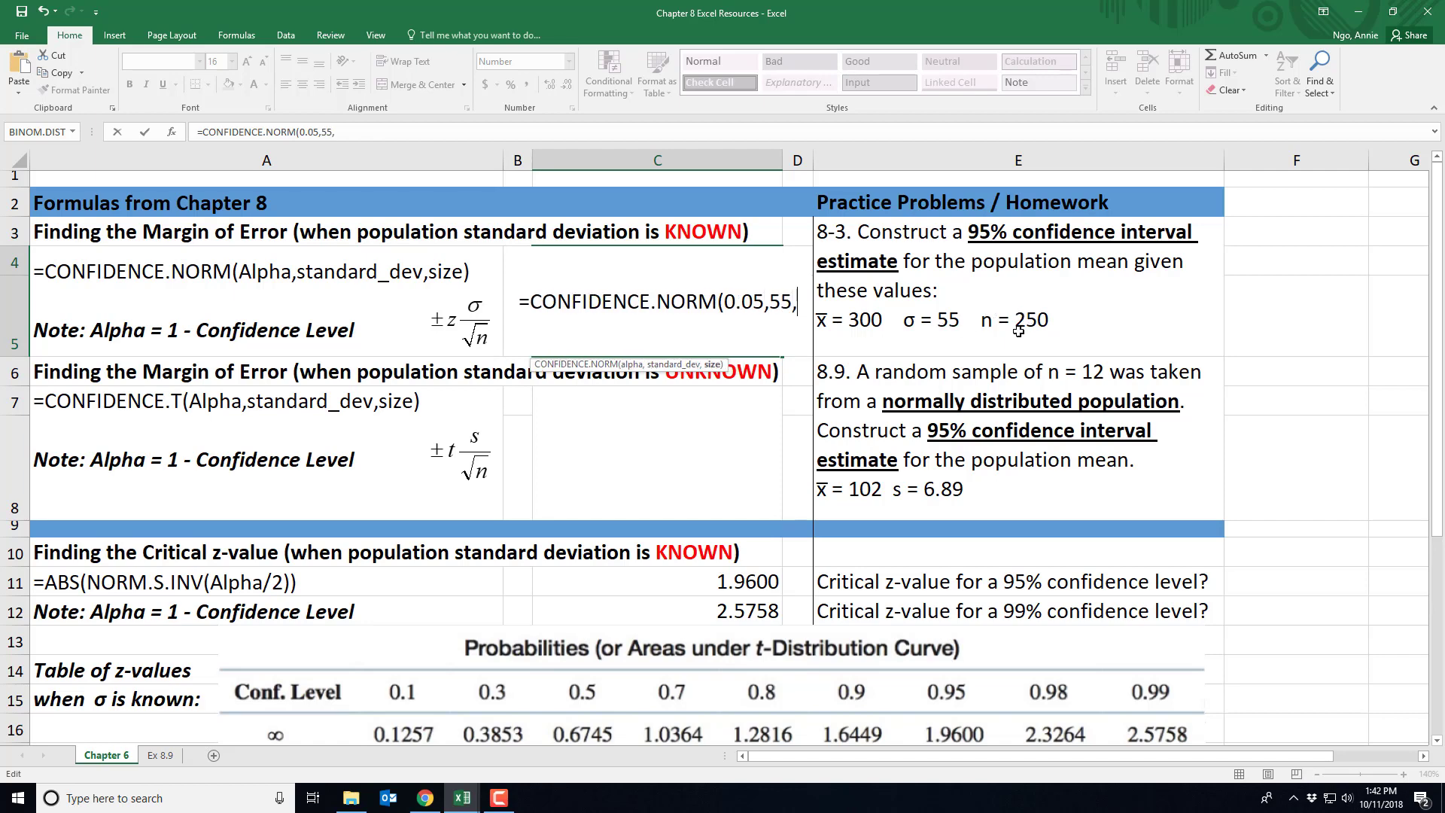
type("250")
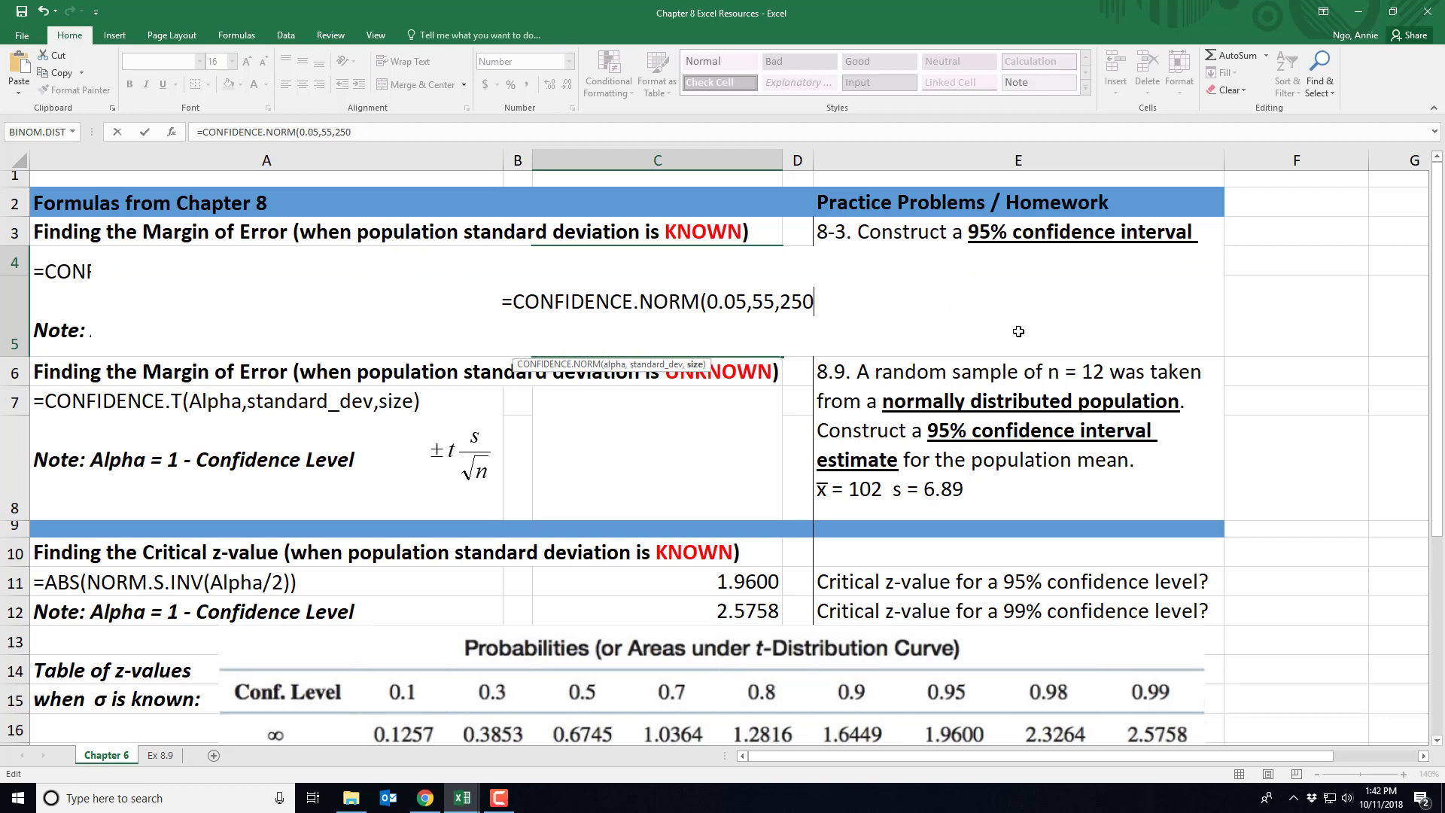
type(")")
key("Return")
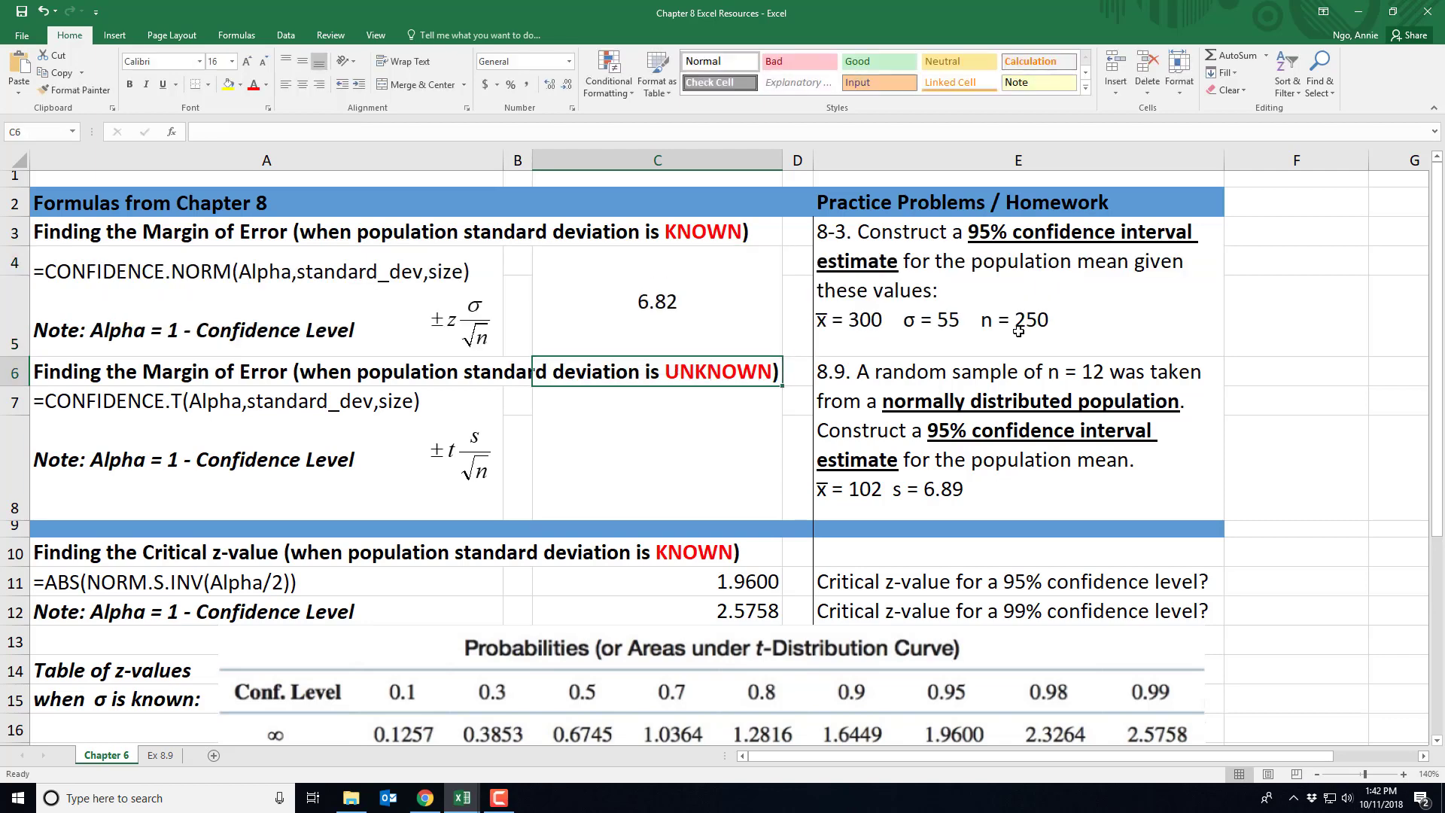
- Enter =300-6.82 in F3 and =300+6.82 in F4, giving limits 293.18 and 306.82
left_click(662, 311)
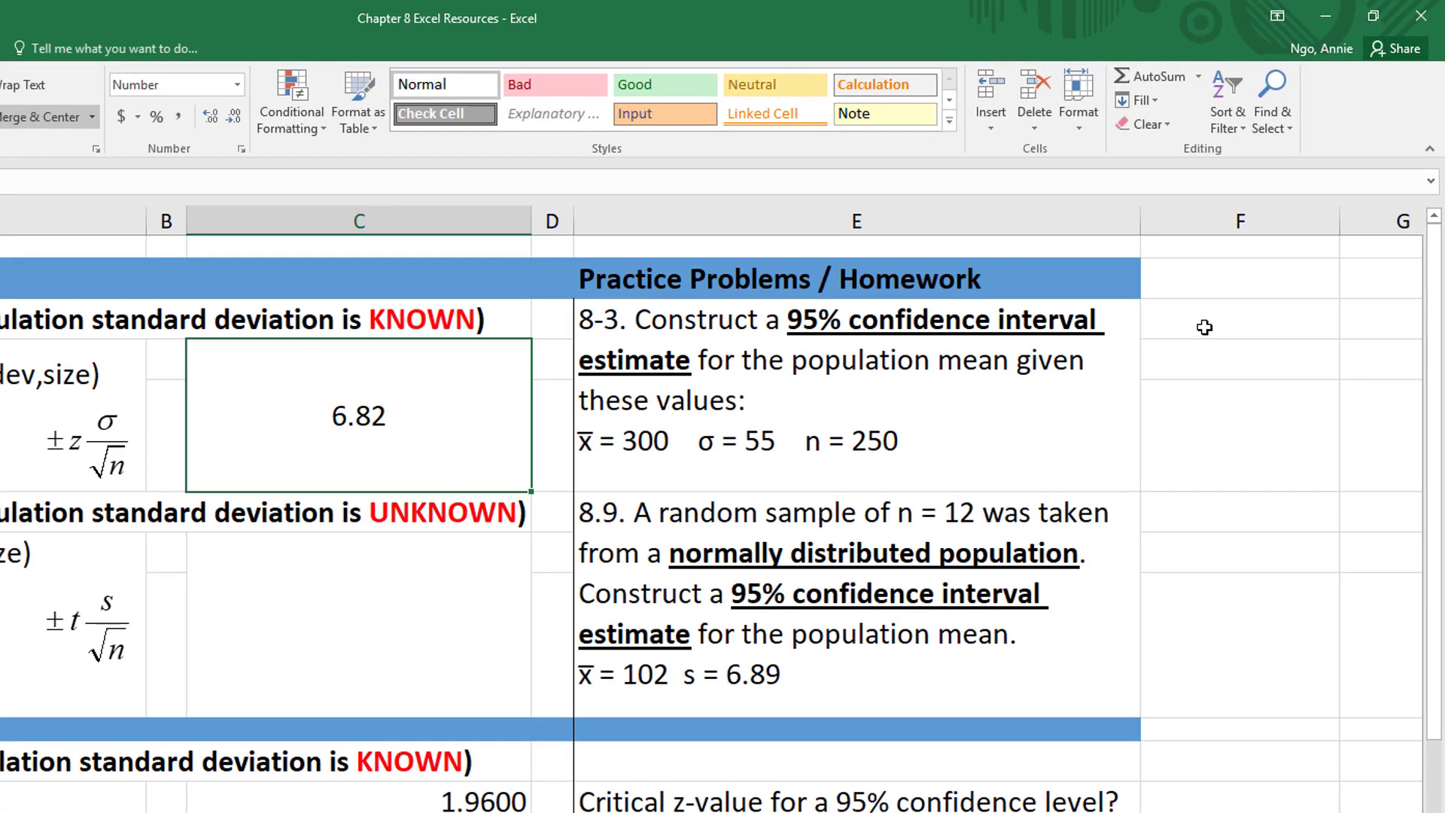
left_click(1204, 327)
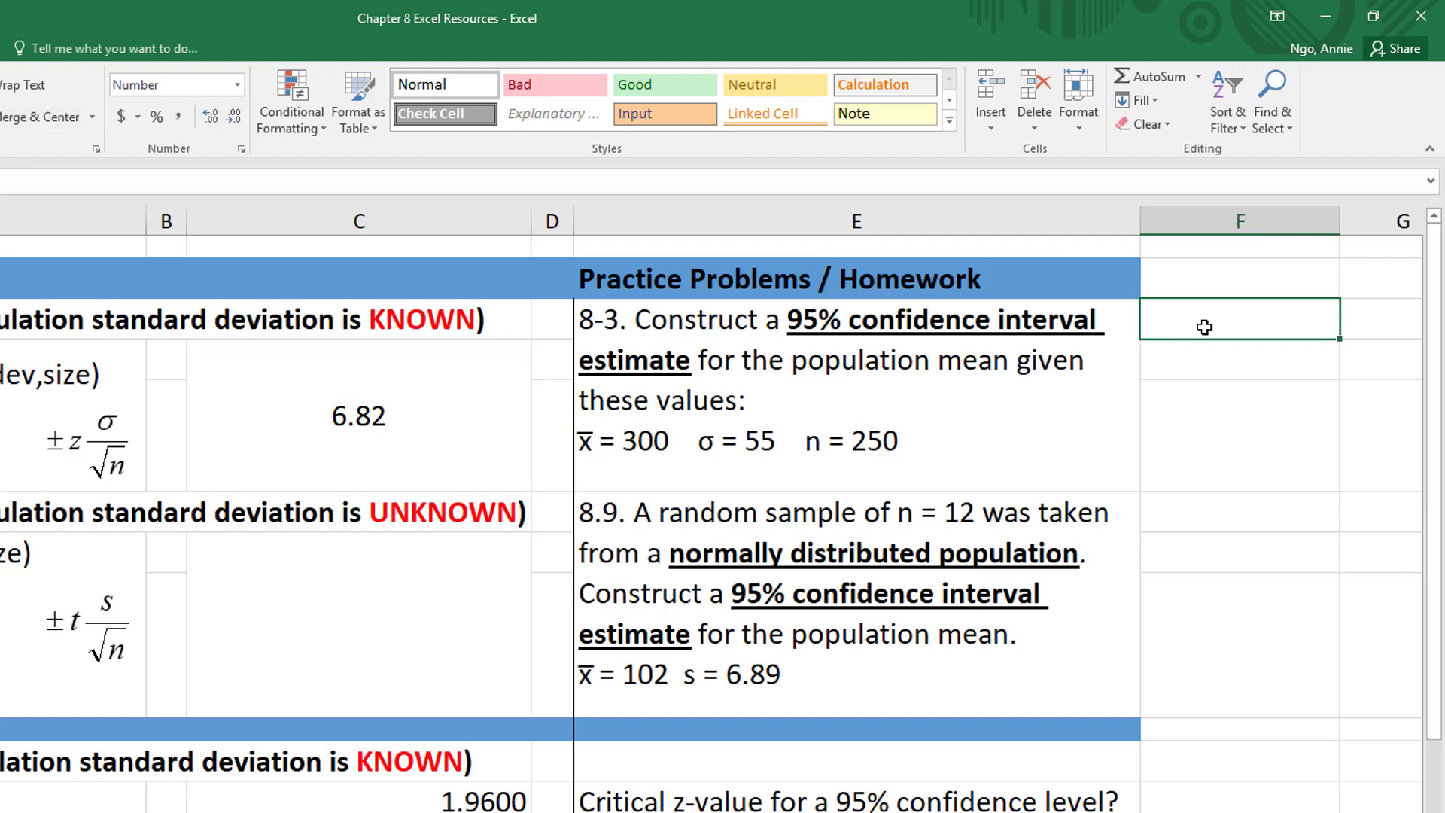
type("=")
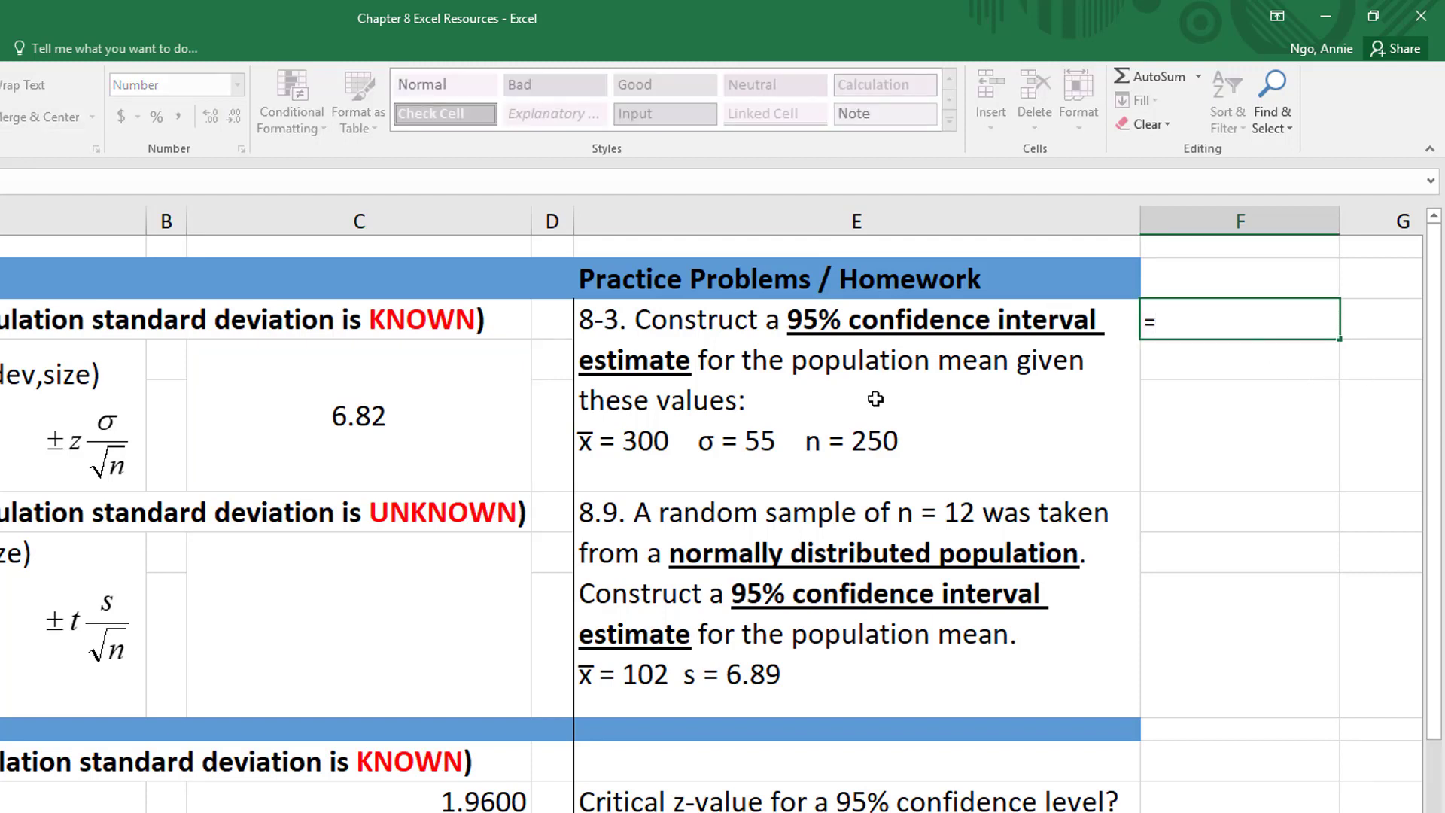
type("300-6.82")
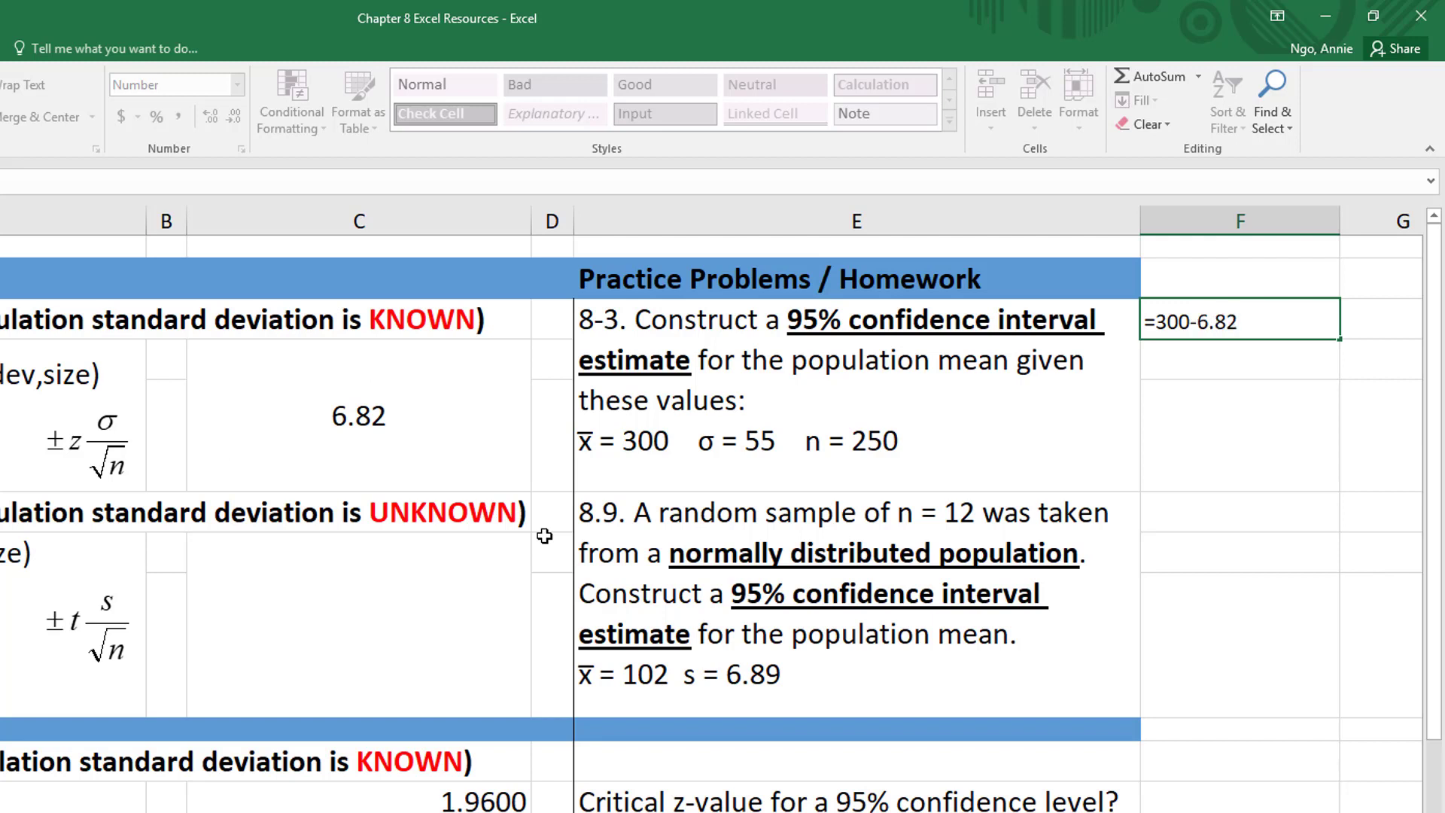
key("Return")
type("=")
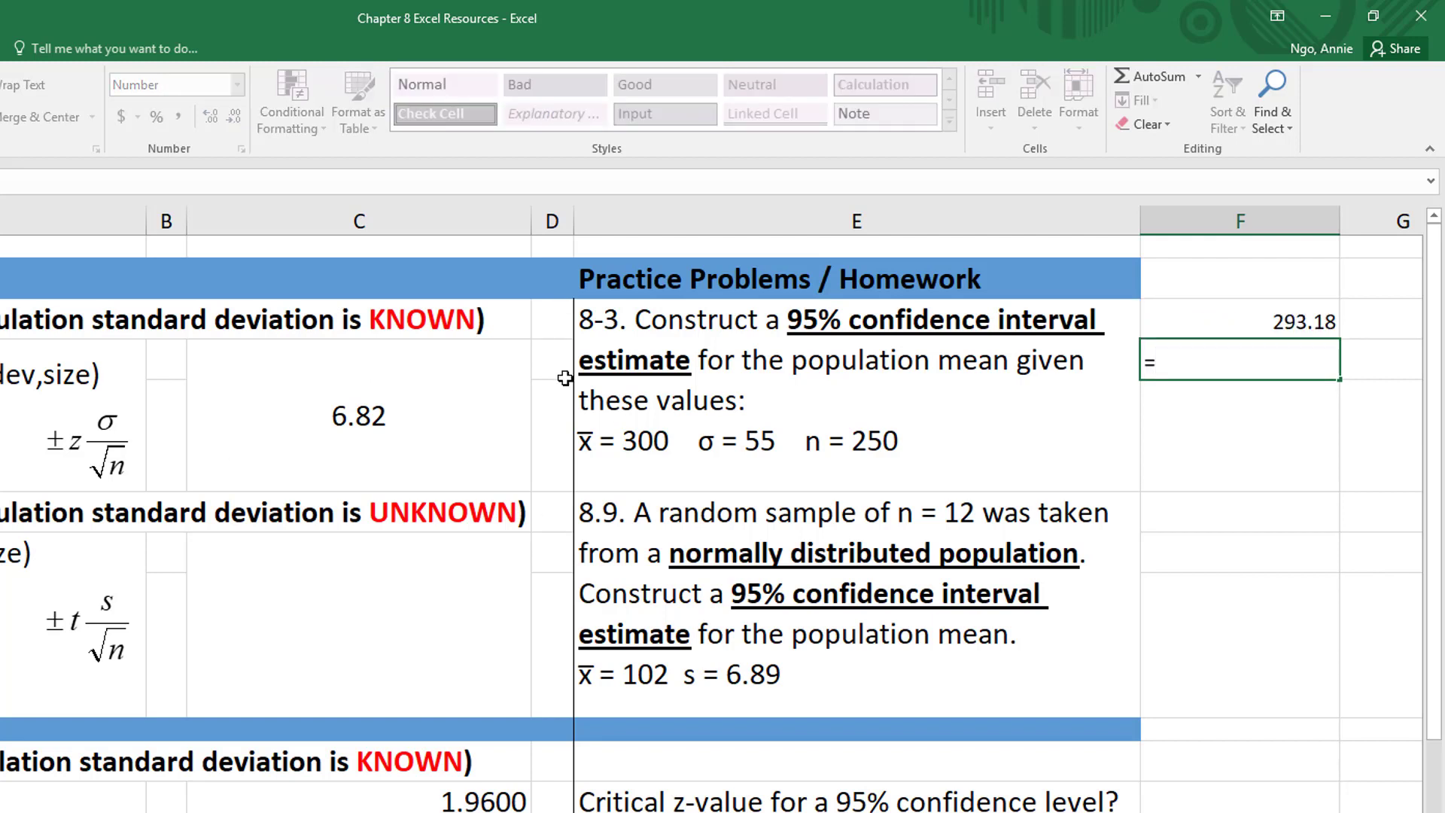
type("300+6.82")
key("Return")
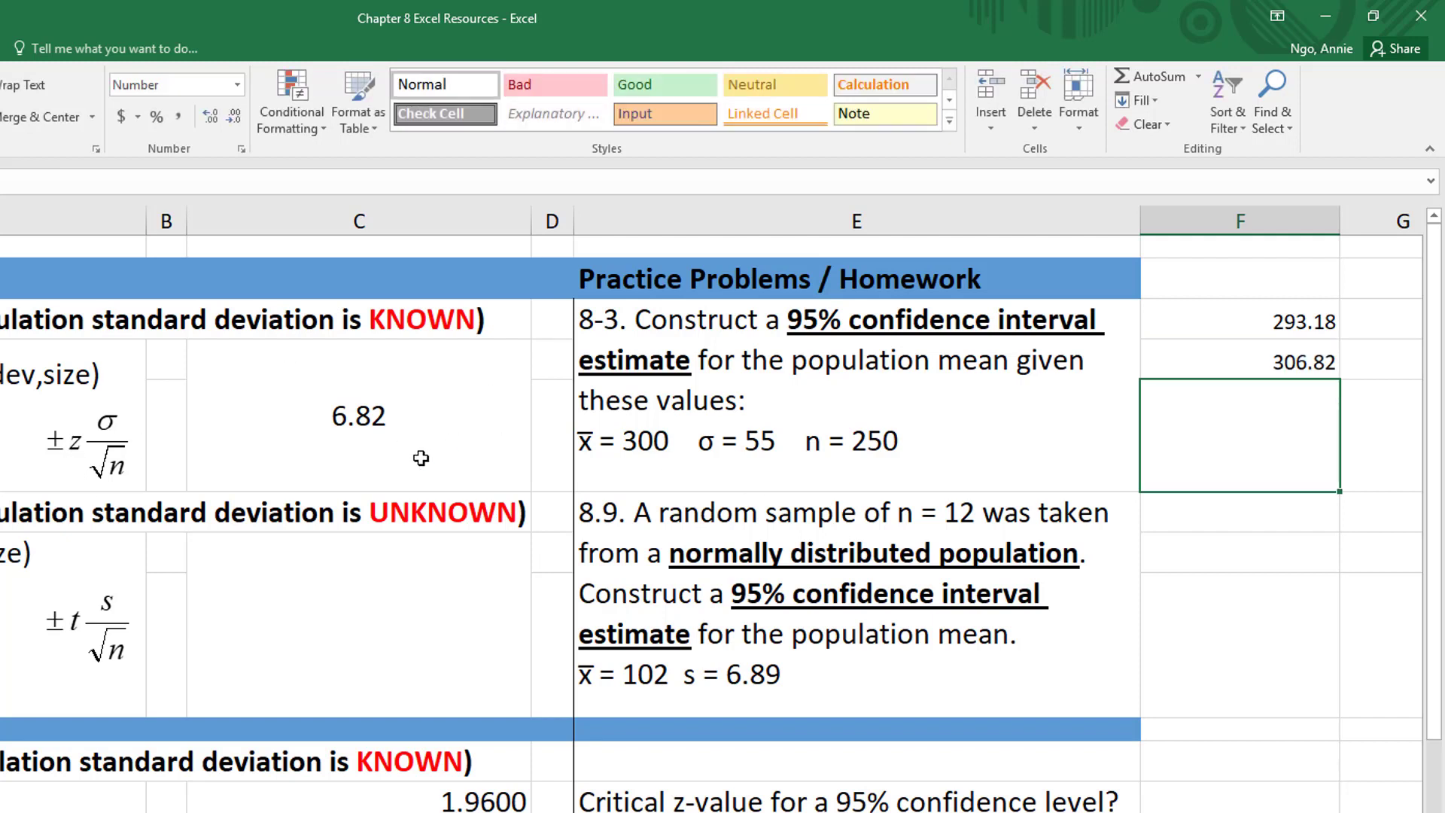
left_click(1227, 324)
left_click(1239, 361)
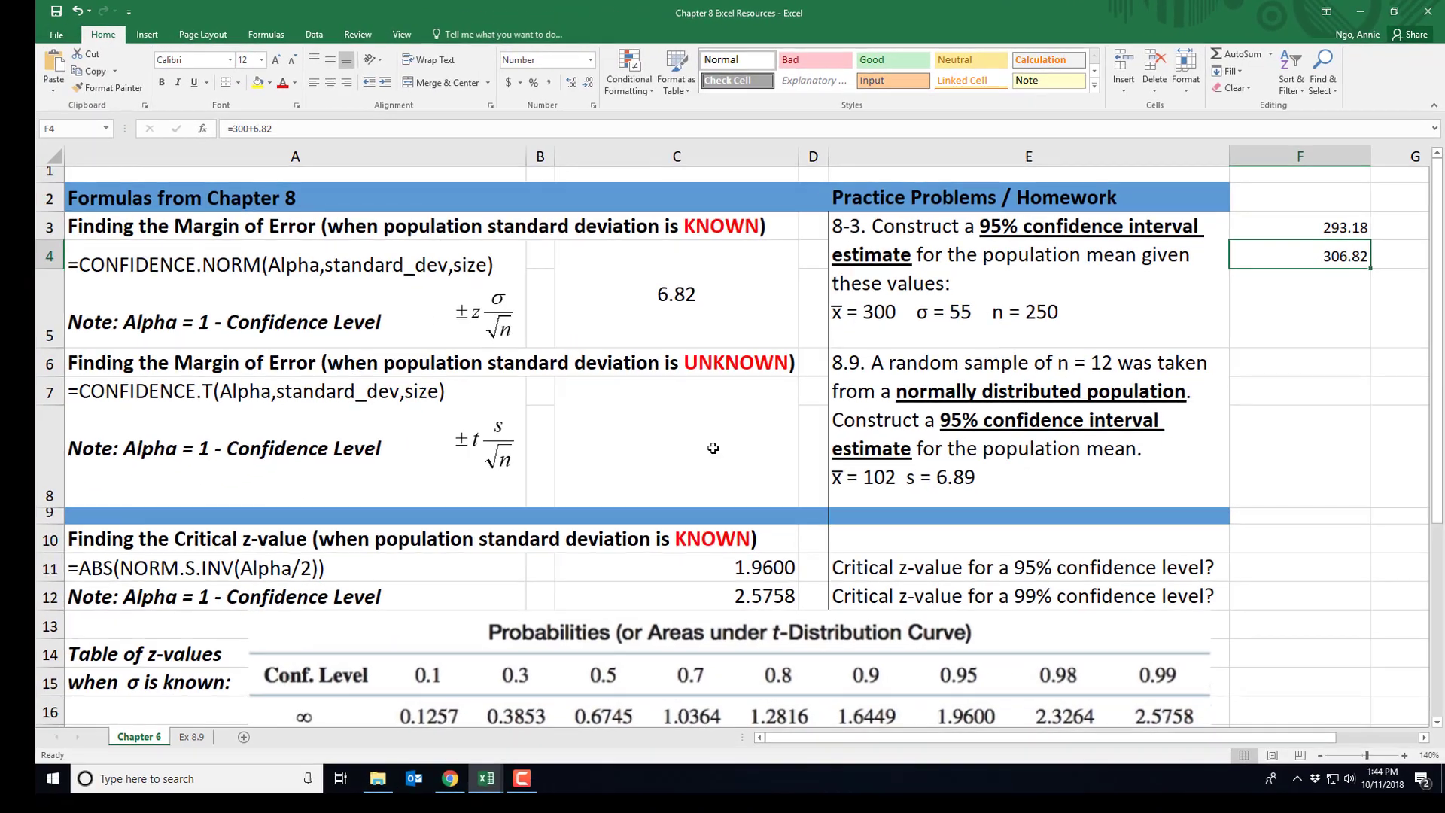
left_click(657, 449)
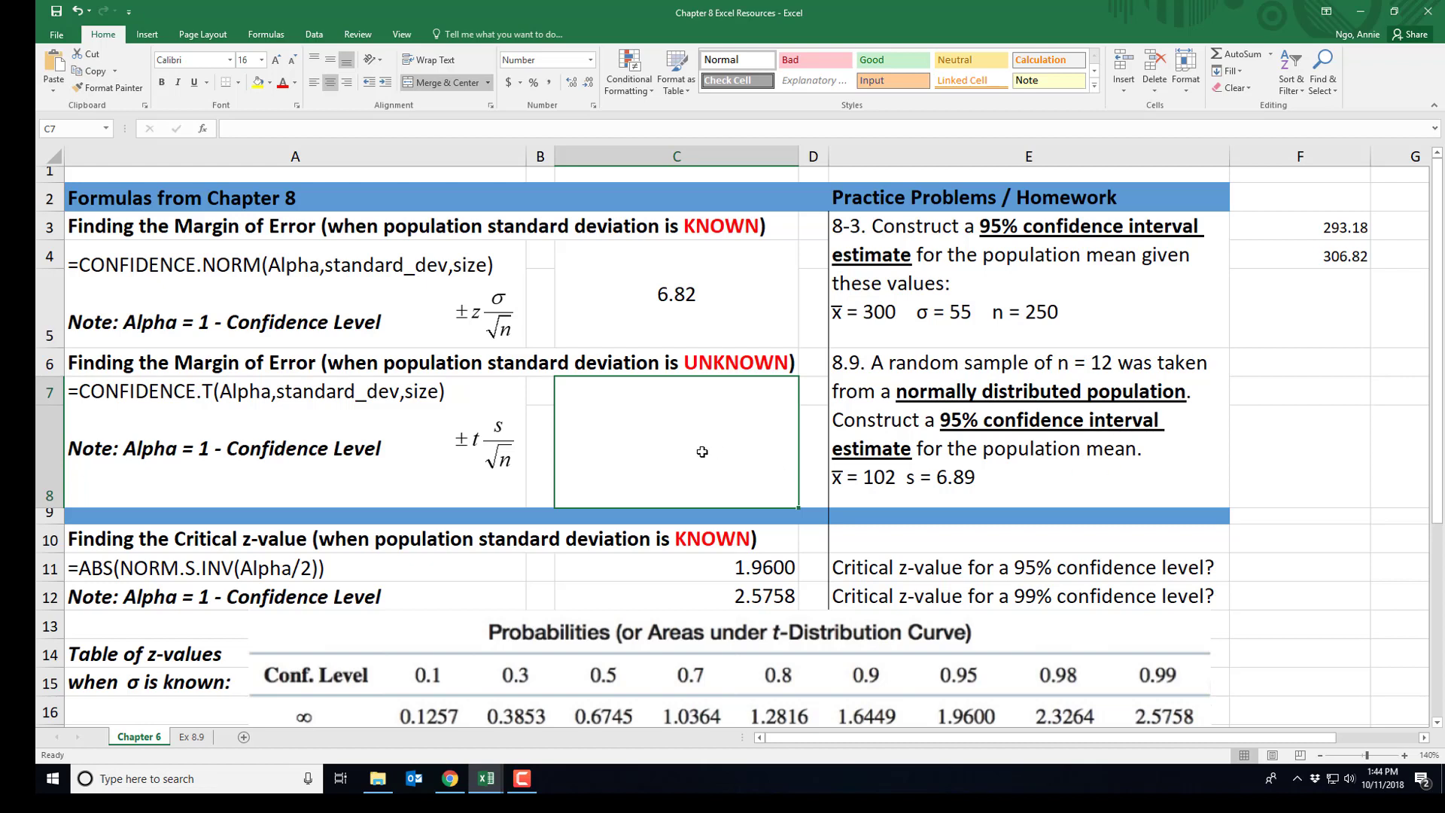
- Enter =CONFIDENCE.T(0.05,6.89,12) in C7, giving a 4.38 margin of error
type("=CON")
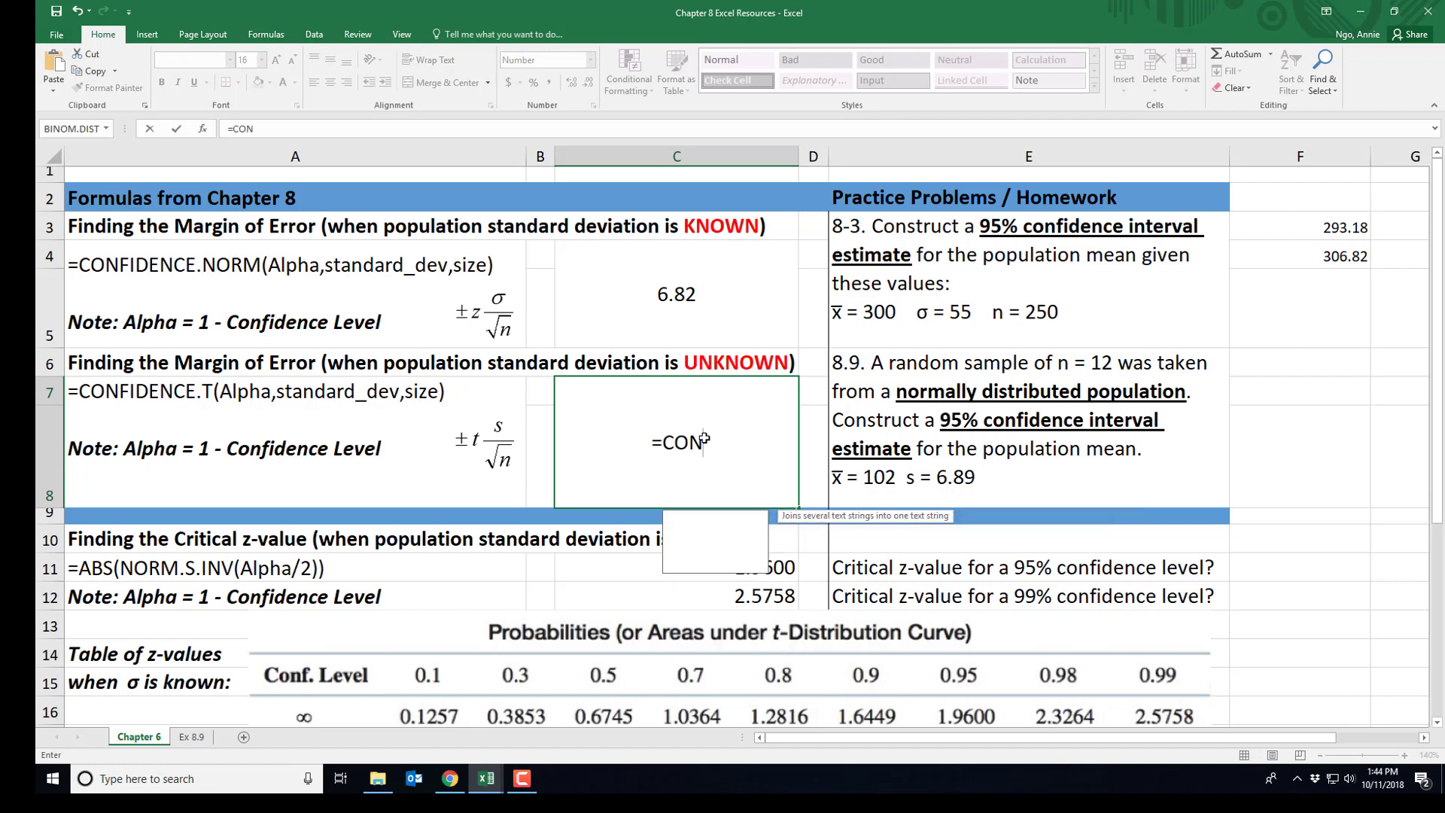
type("FIDENCE.T")
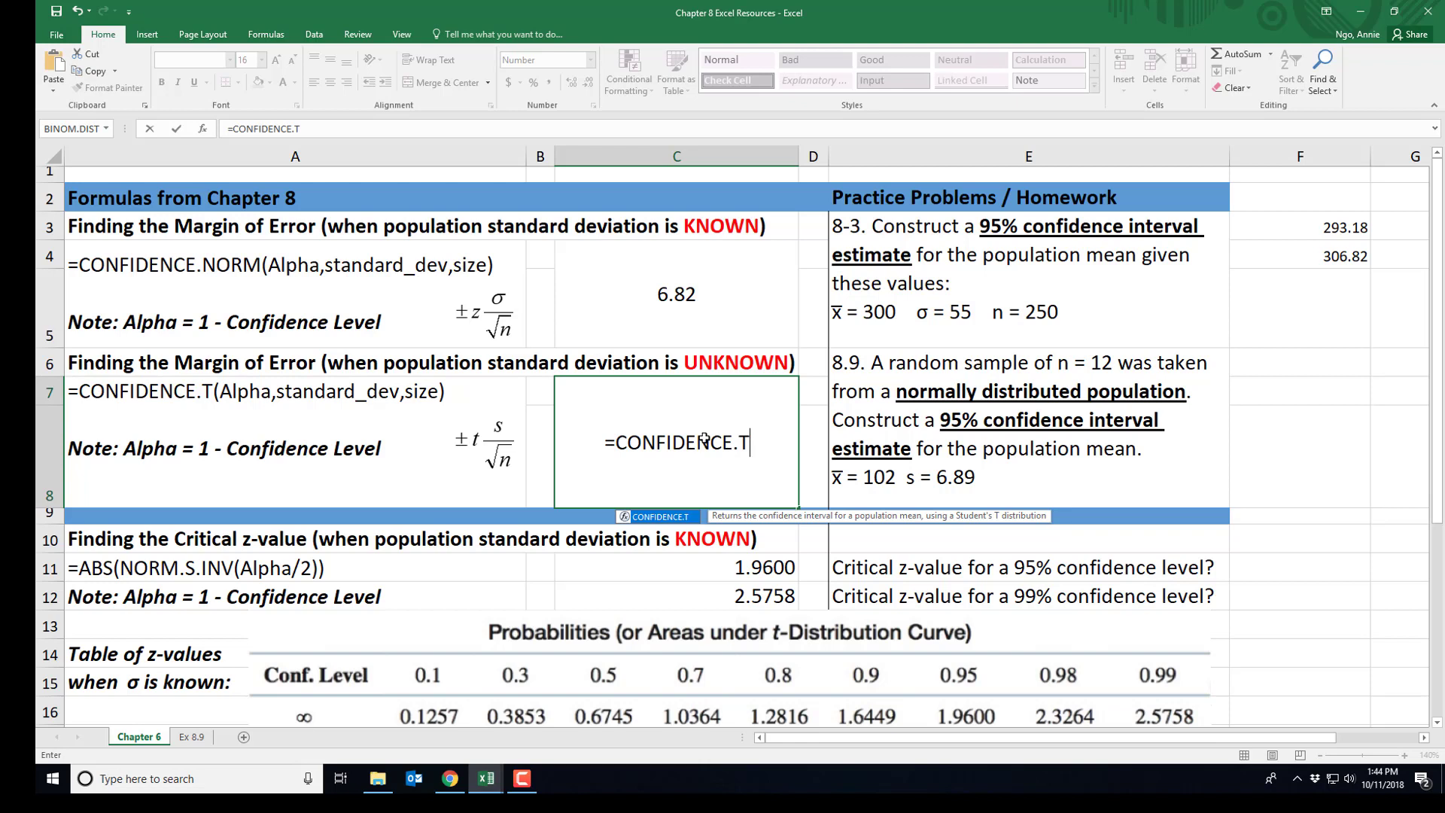
type("(")
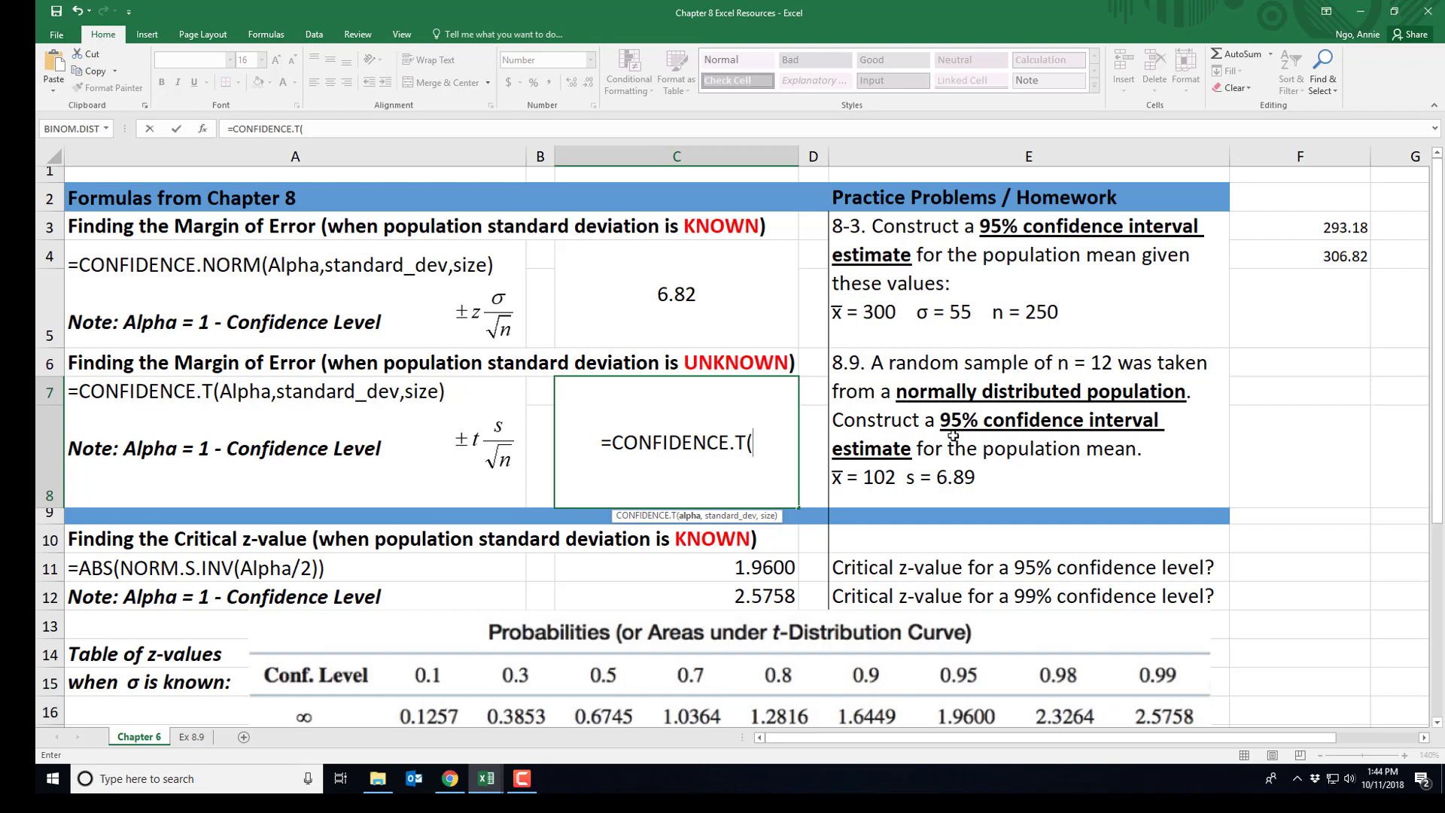
type("0.05,")
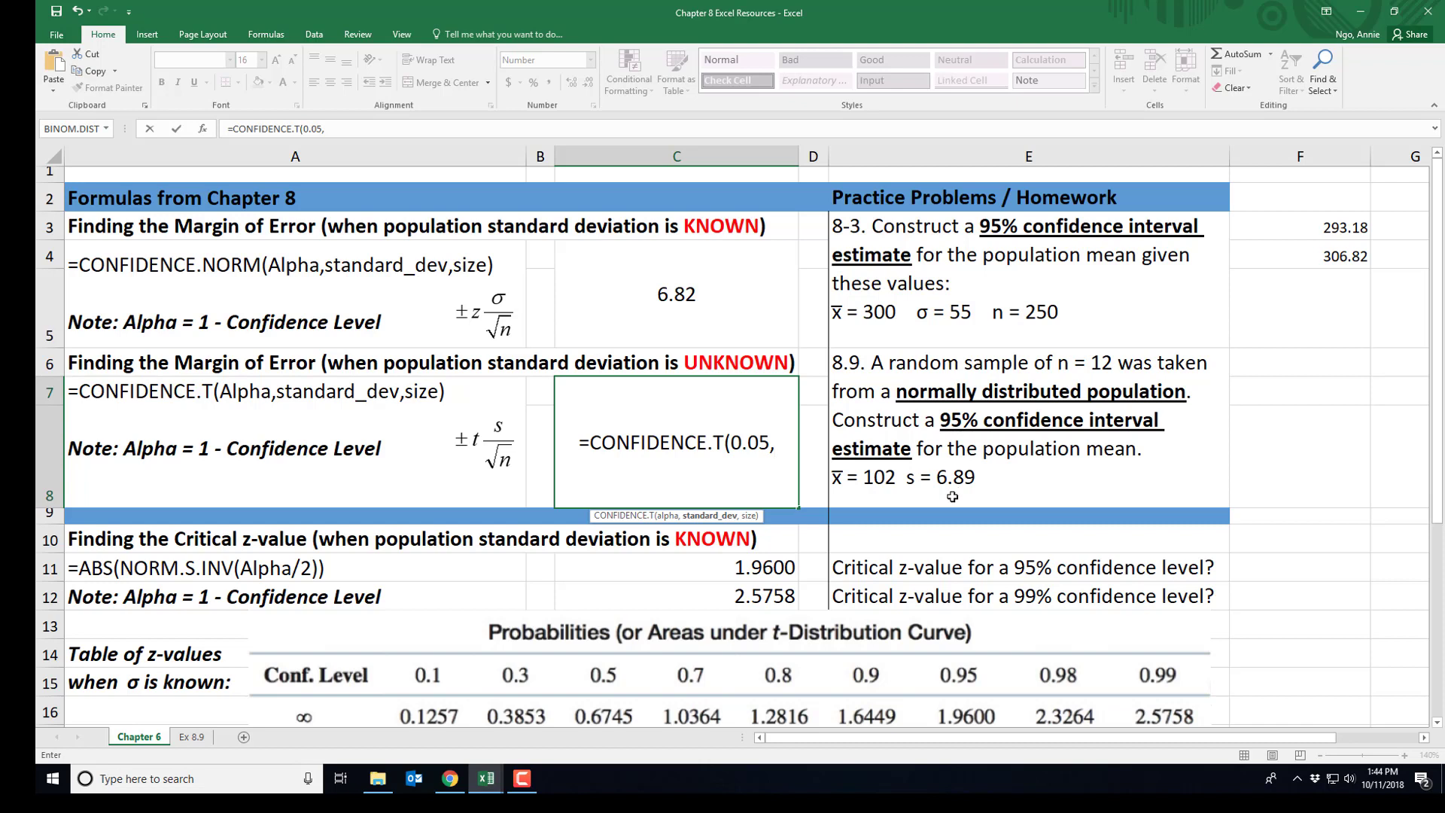
type("6.89")
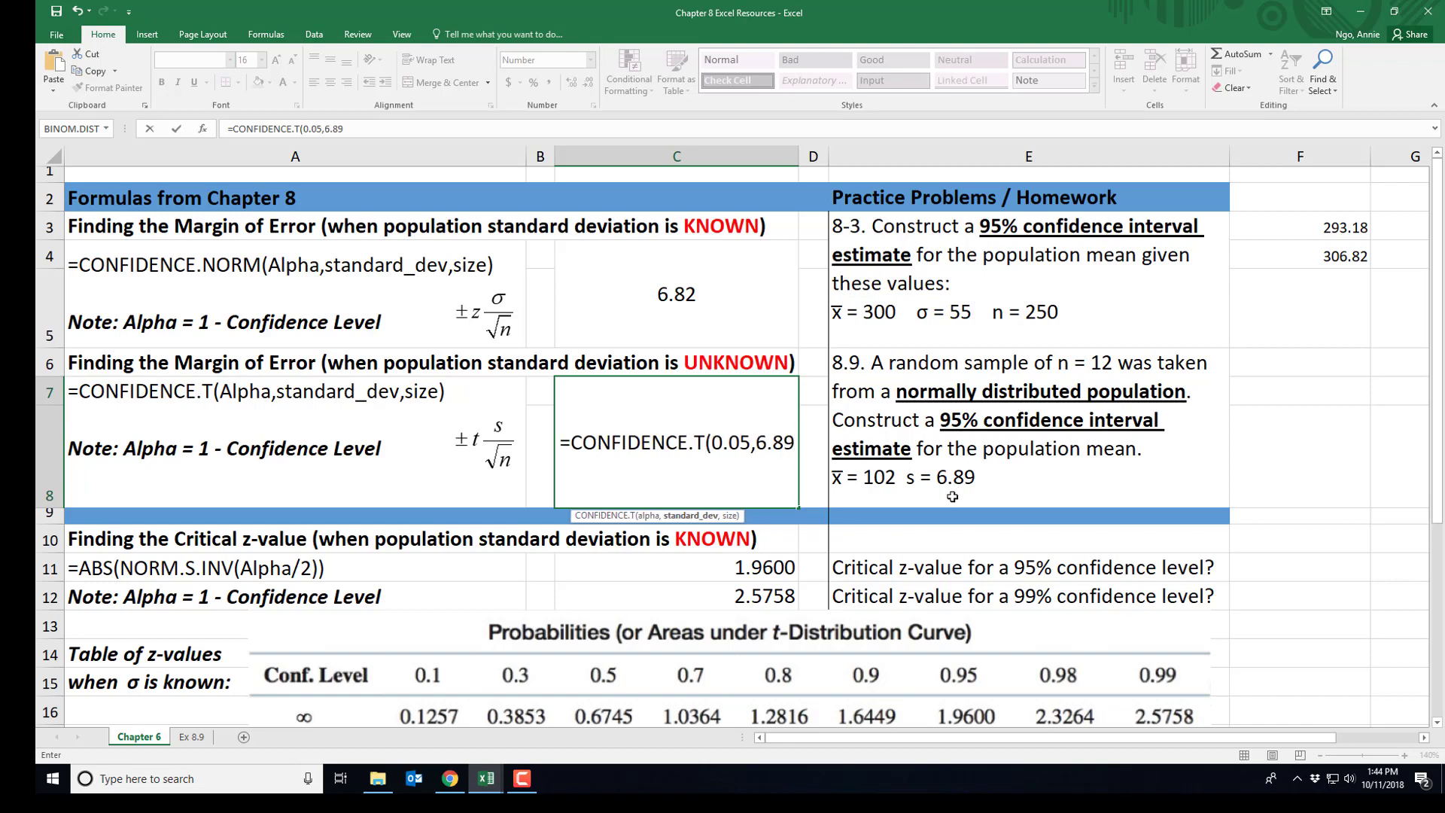
type(",")
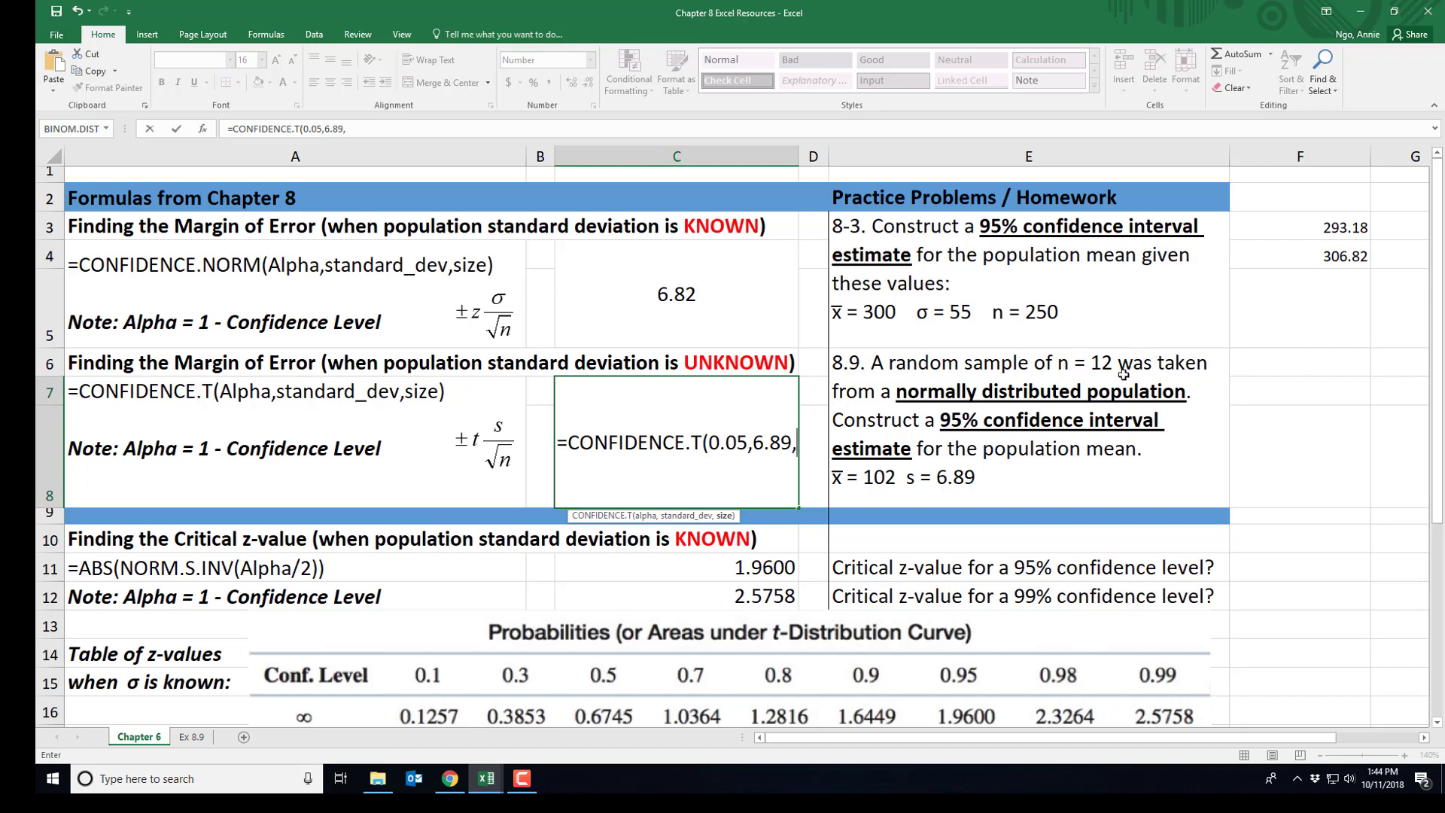
type("12)")
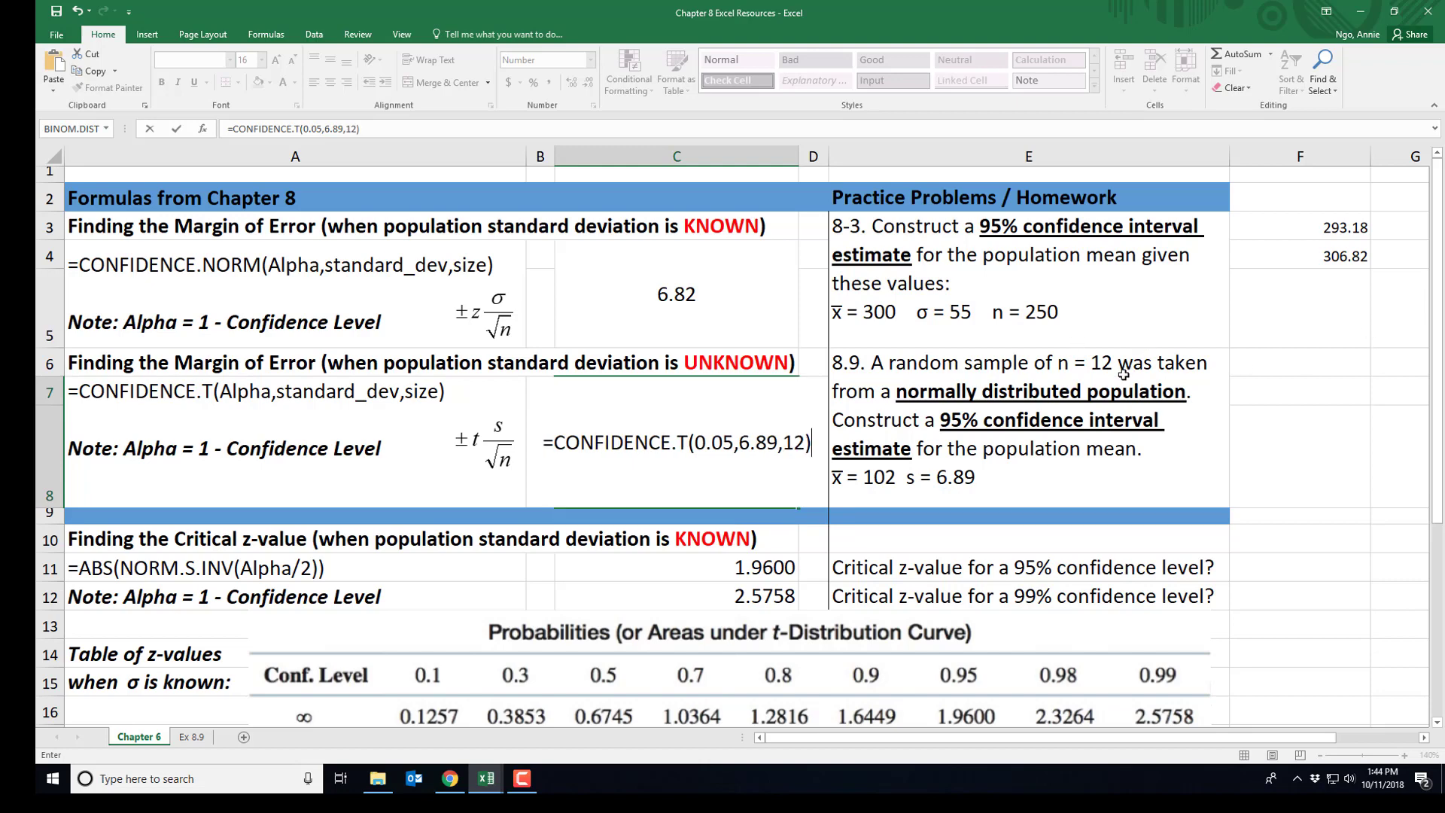
key("Return")
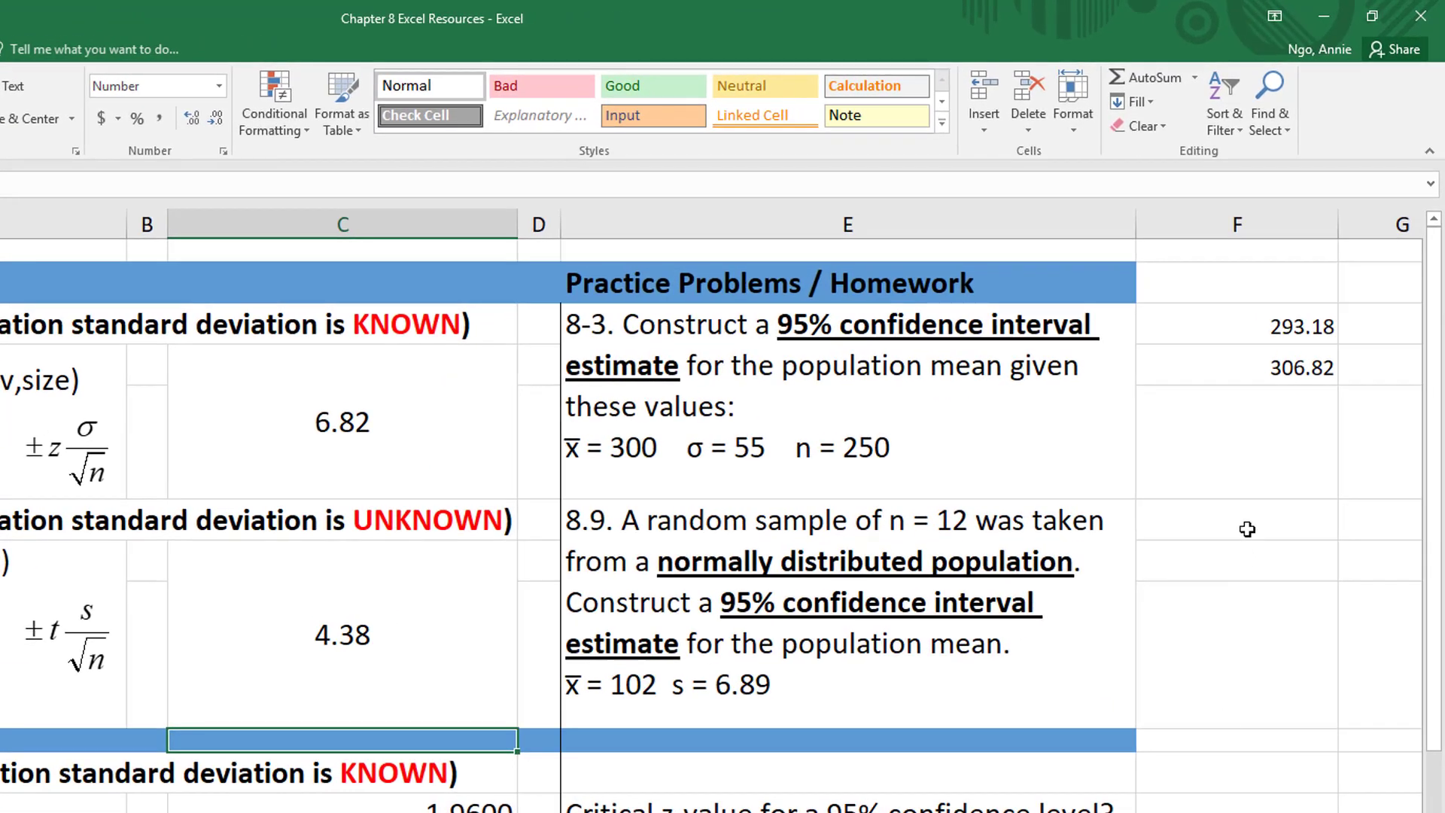
- Enter =102-4.38 in F6 and =102+4.38 in F7, giving limits 97.62 and 106.38
left_click(1304, 369)
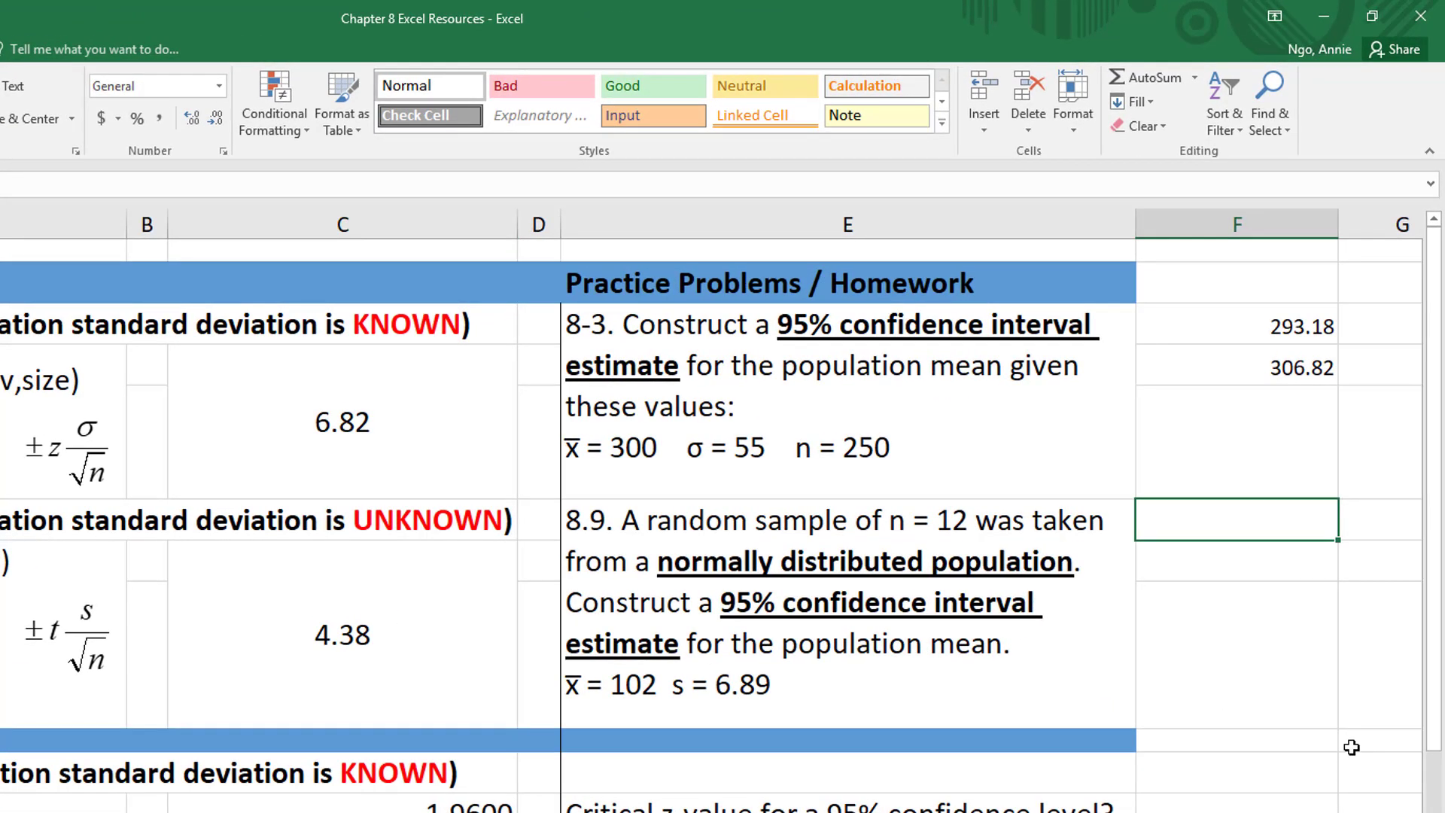
type("=")
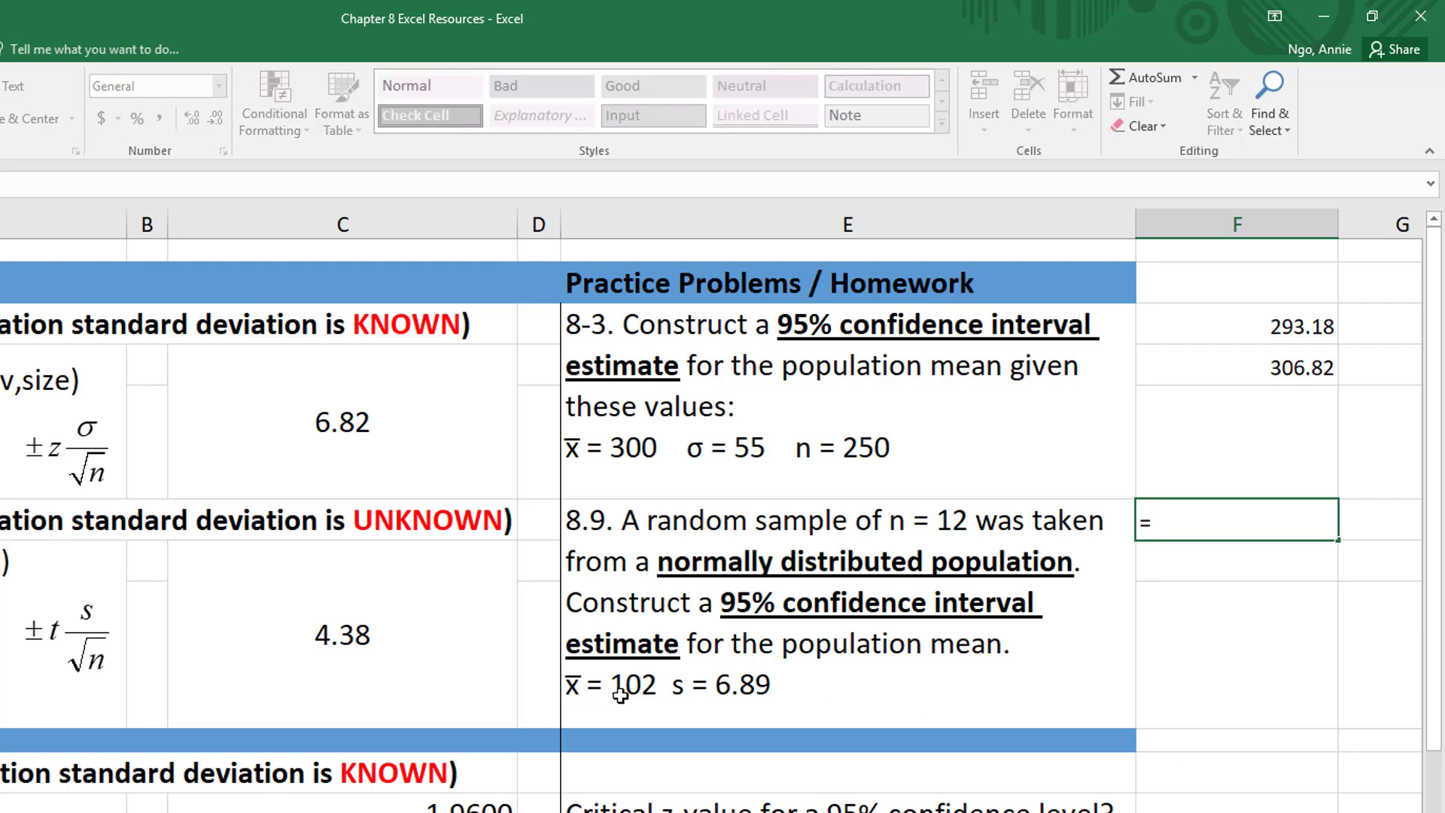
type("102-4.38")
key("Return")
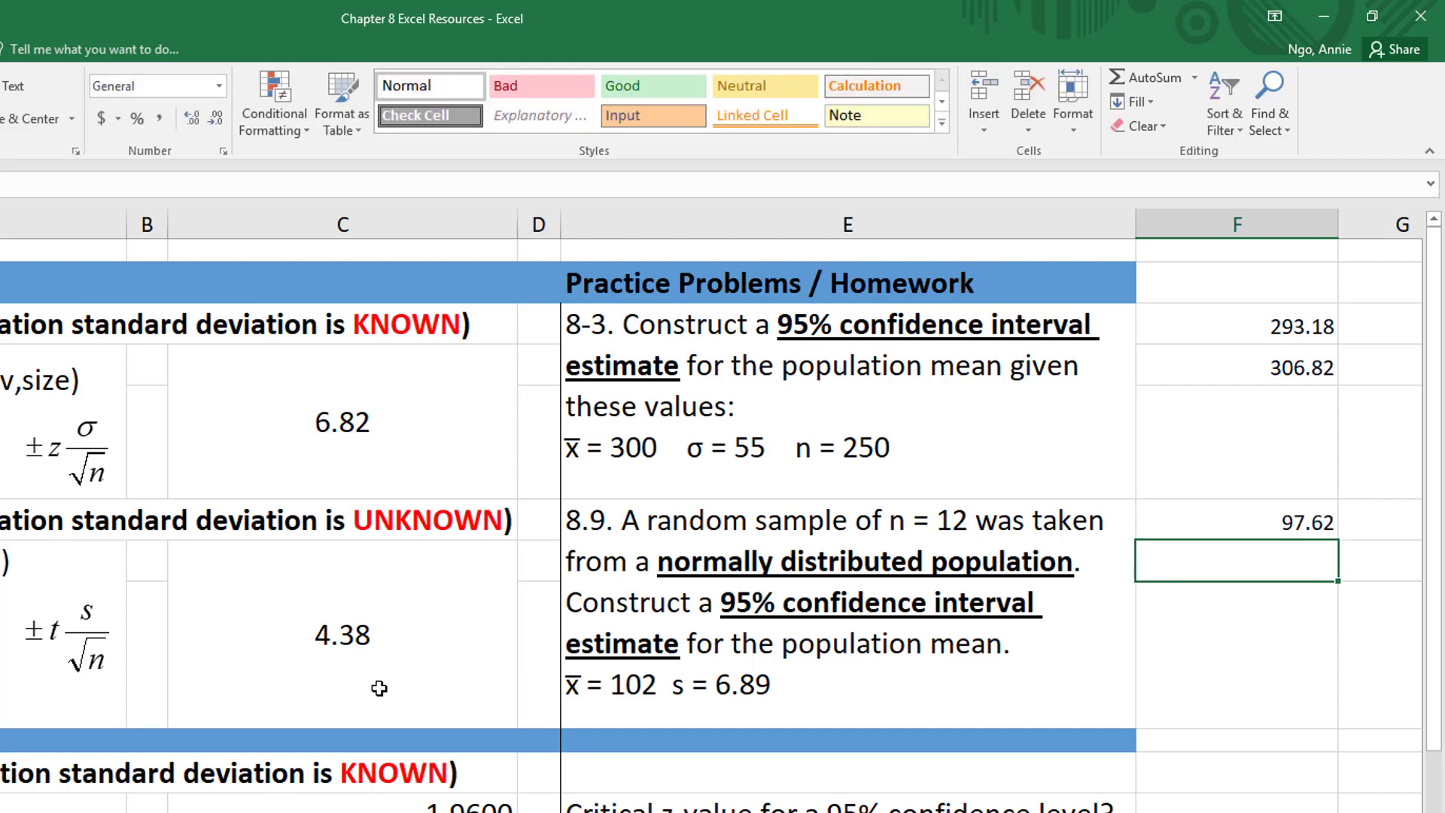
type("=")
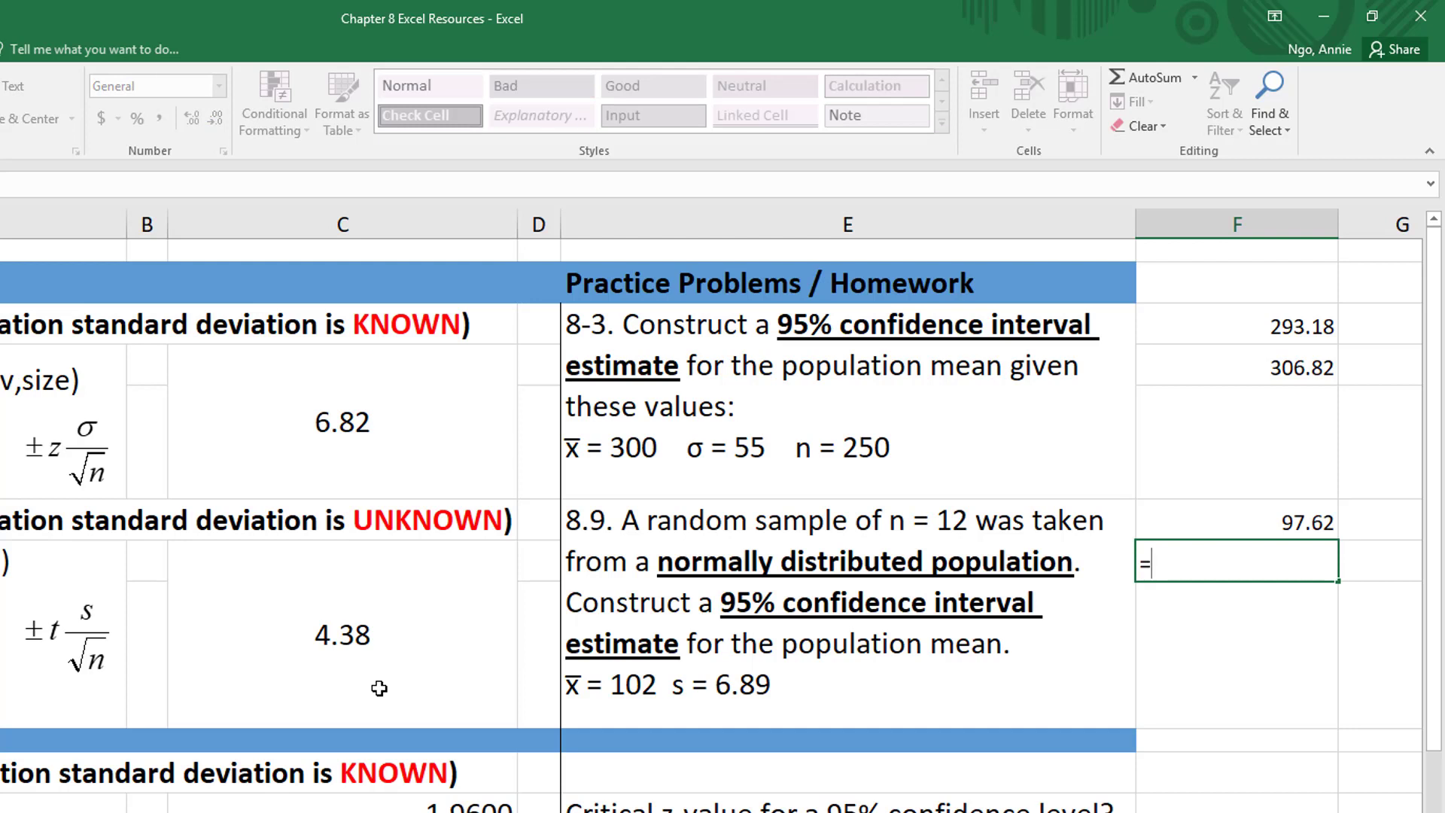
type("102+4.38")
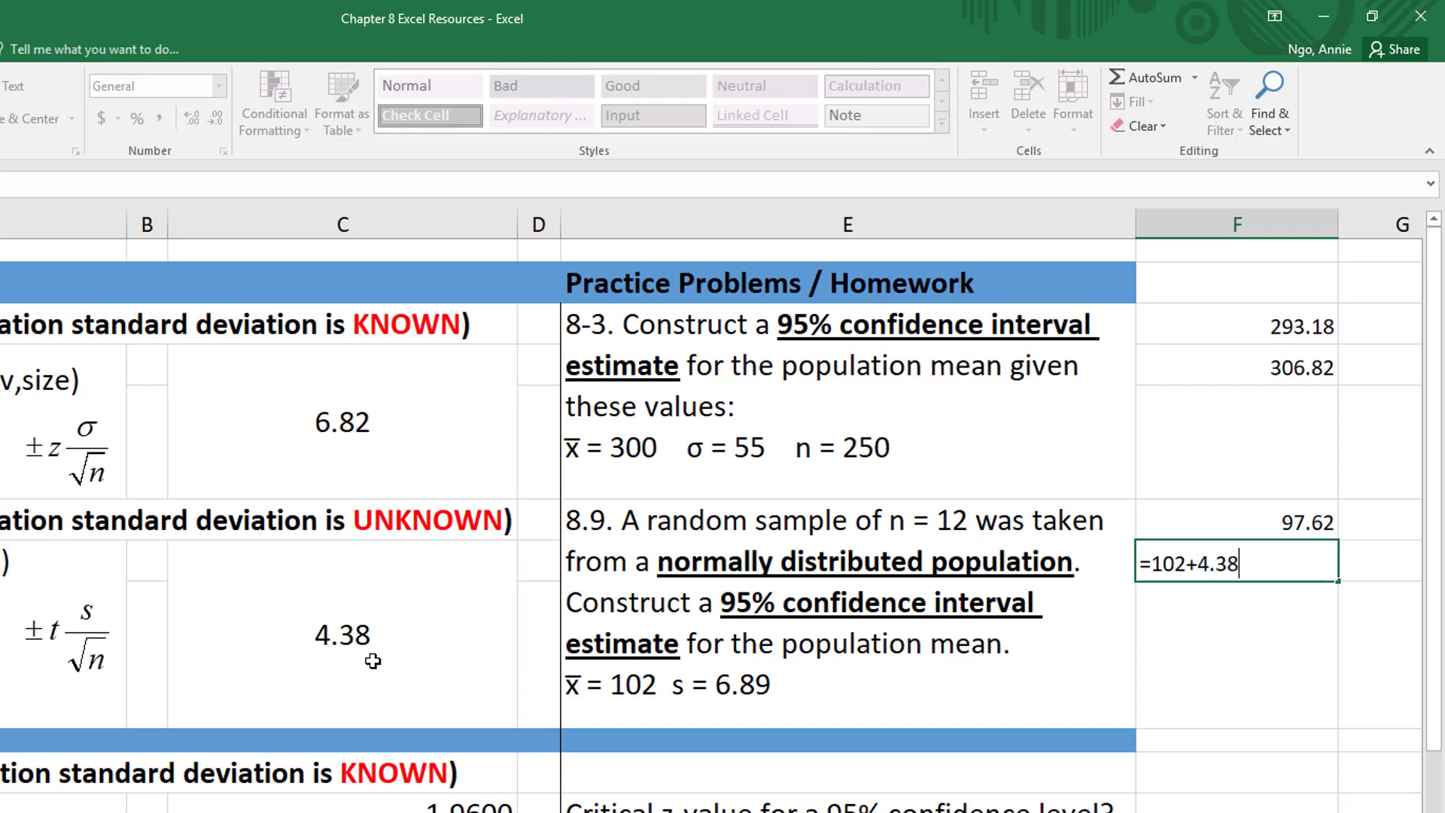
key("Return")
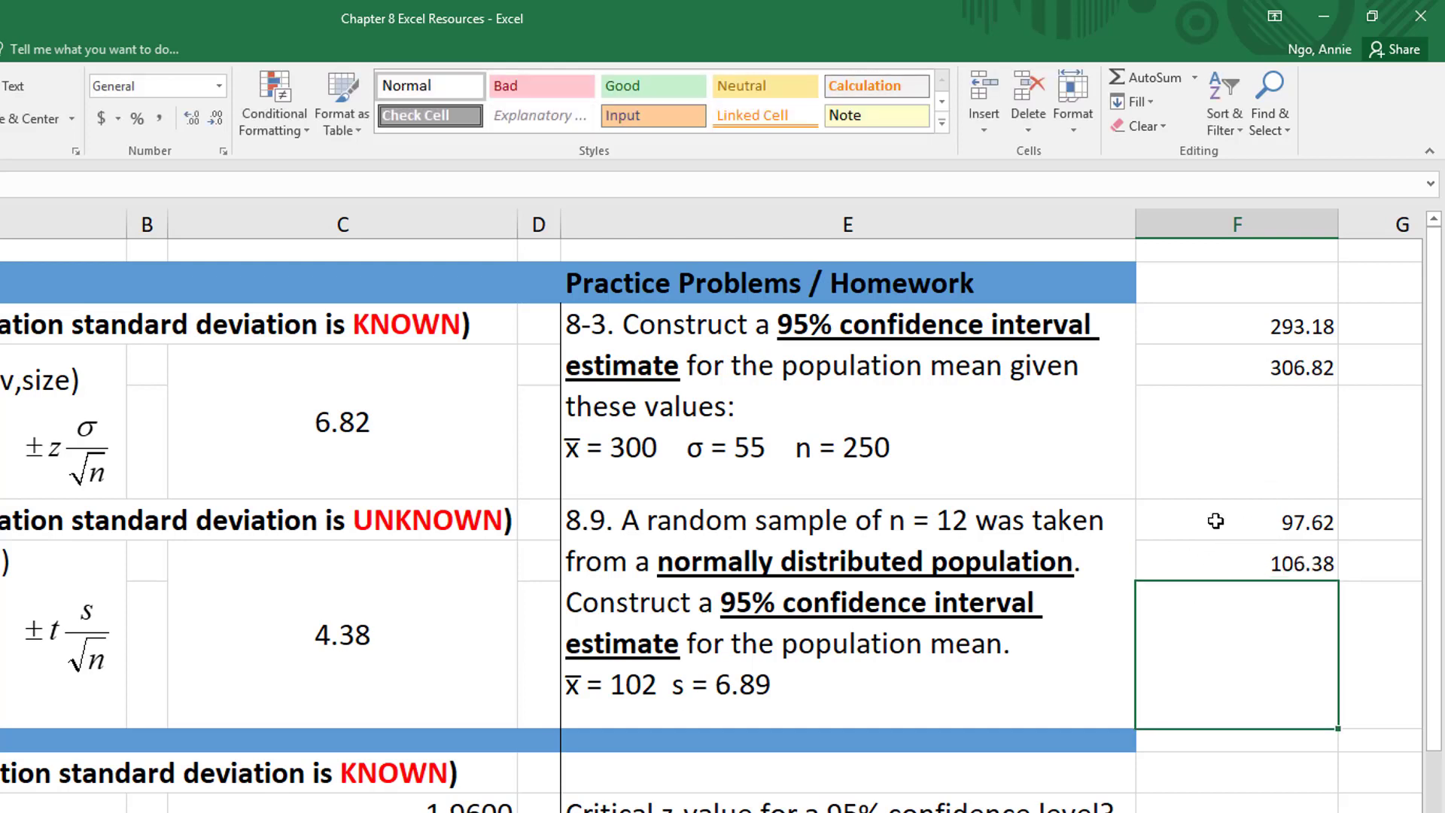